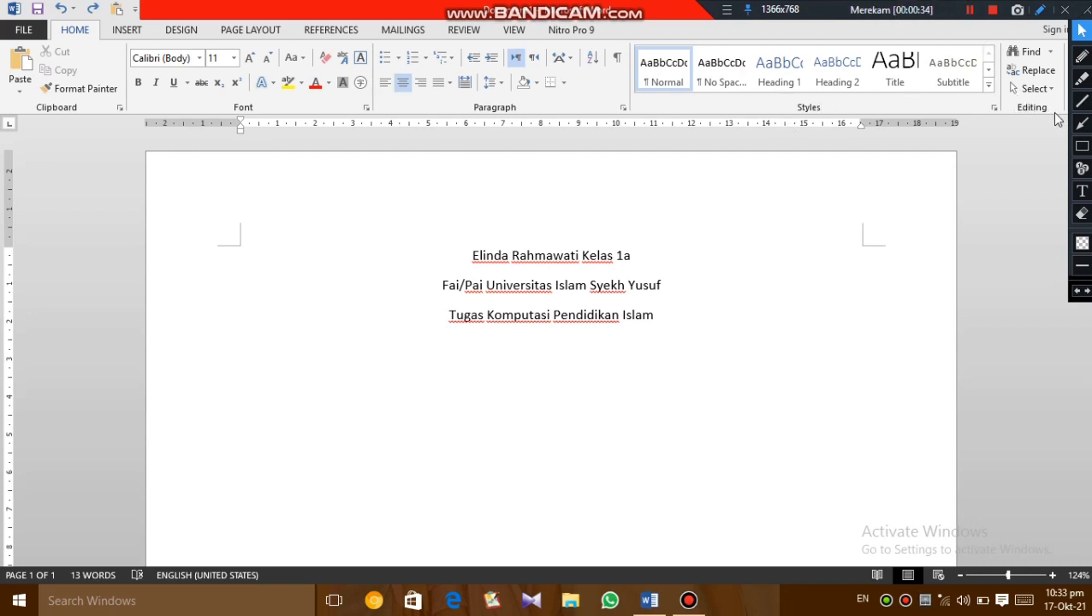
# - Draw a red rectangle annotation around the Clipboard command group and return to the normal pointer
pyautogui.click(1080, 150)
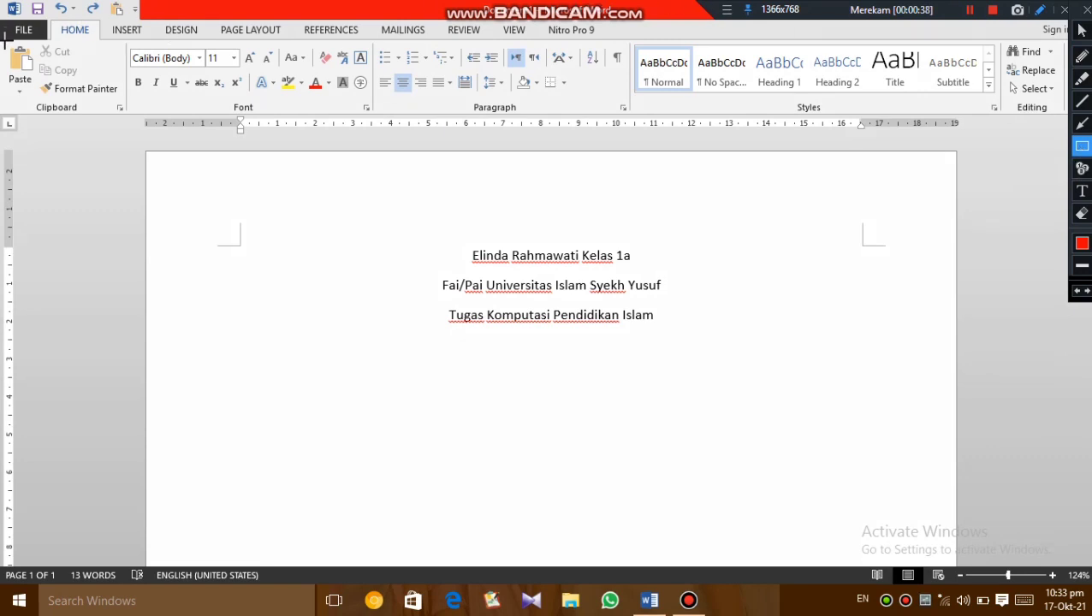
pyautogui.moveTo(5, 39); pyautogui.dragTo(128, 120)
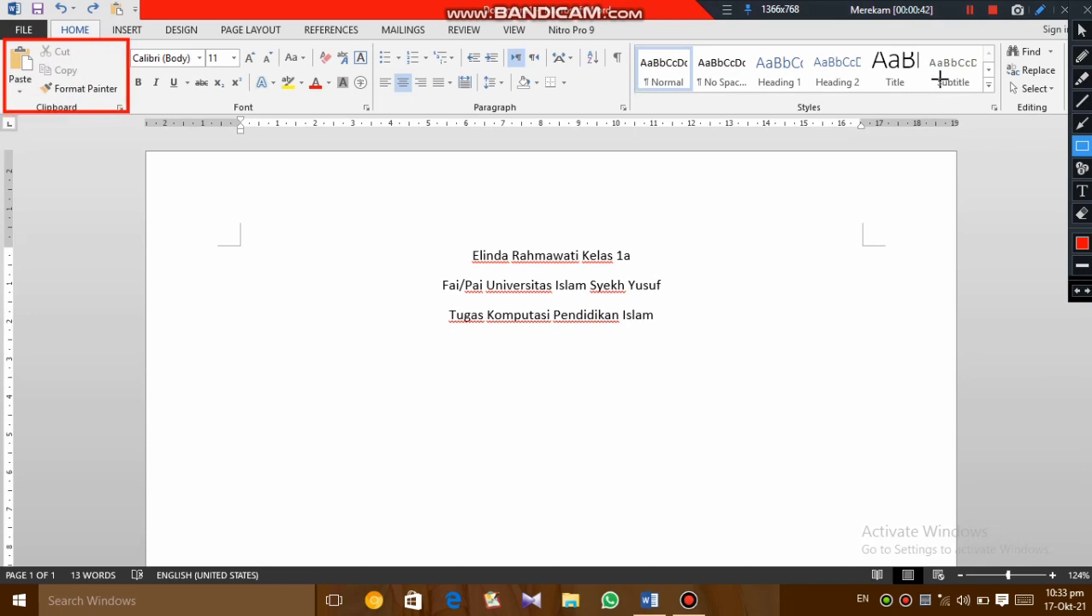
pyautogui.click(1083, 34)
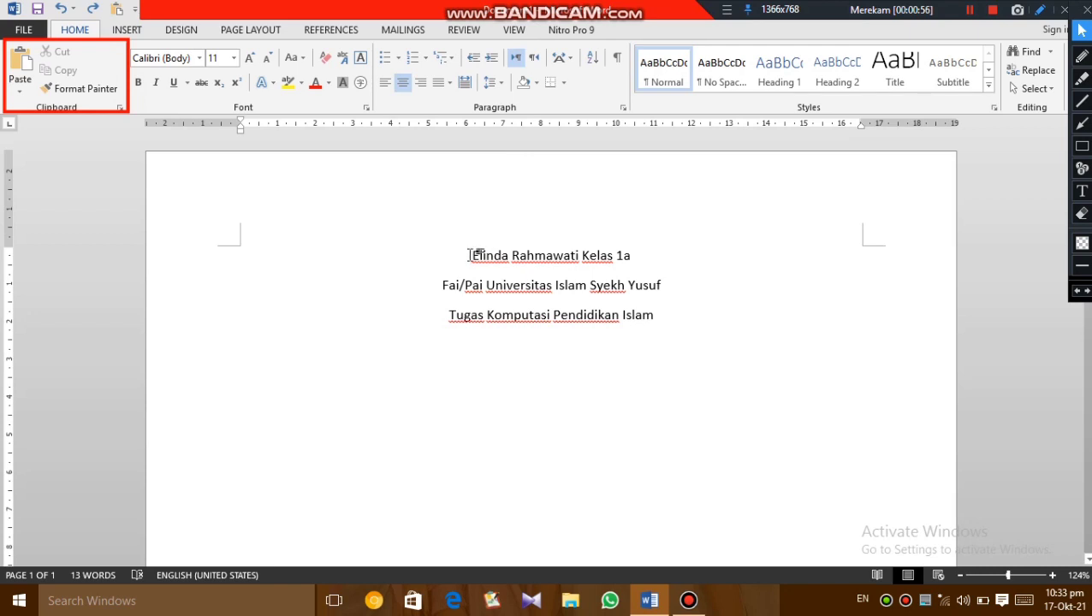
# - Cut the person's name from the start of the first line and copy the remaining text "Kelas 1a"
pyautogui.moveTo(475, 255); pyautogui.dragTo(570, 261)
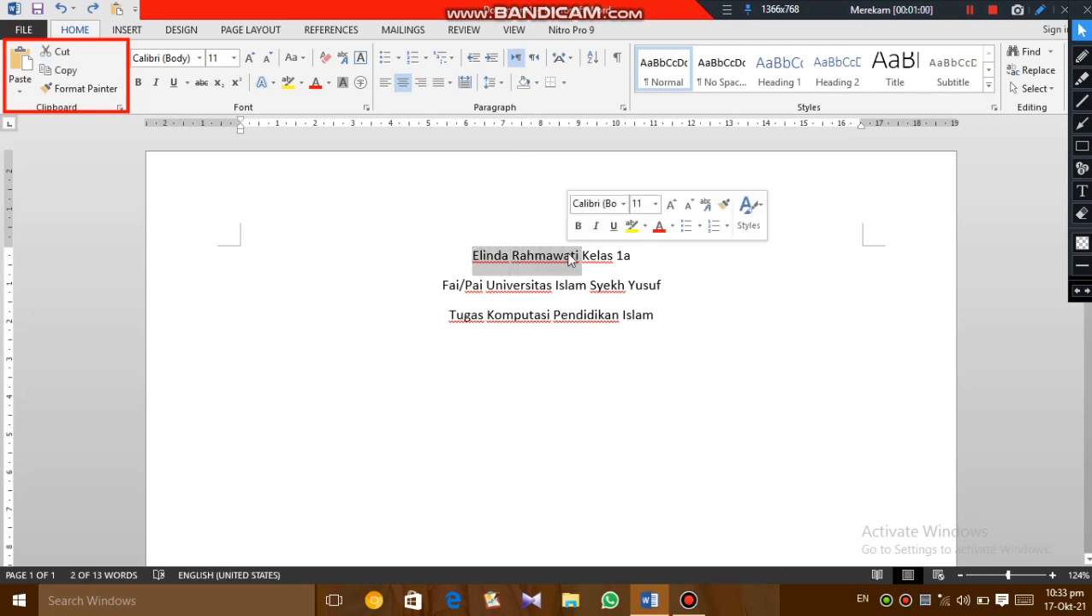
pyautogui.click(68, 53)
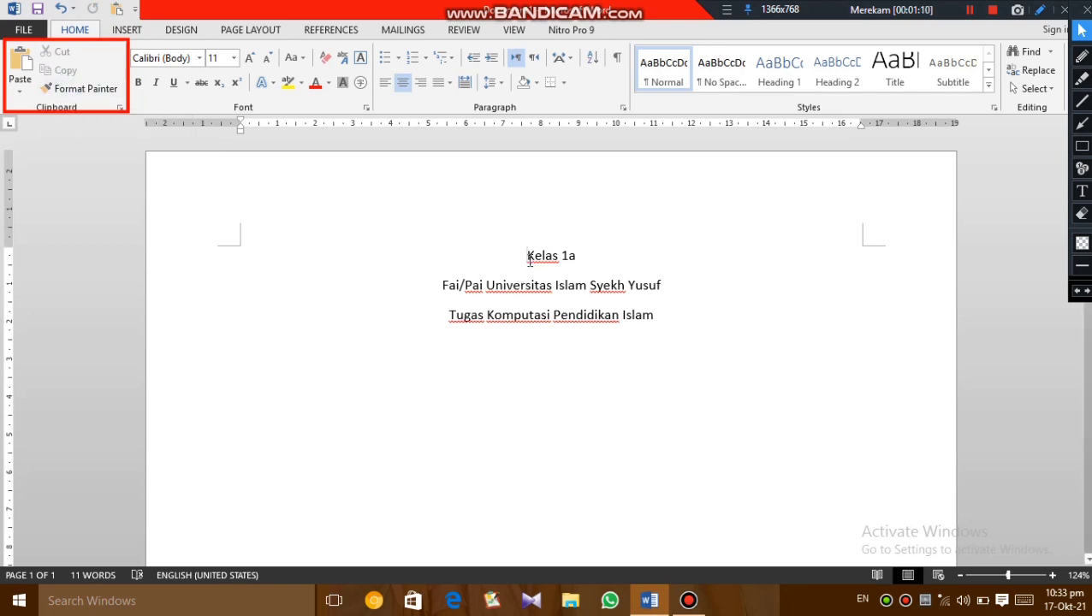
pyautogui.moveTo(526, 257); pyautogui.dragTo(587, 267)
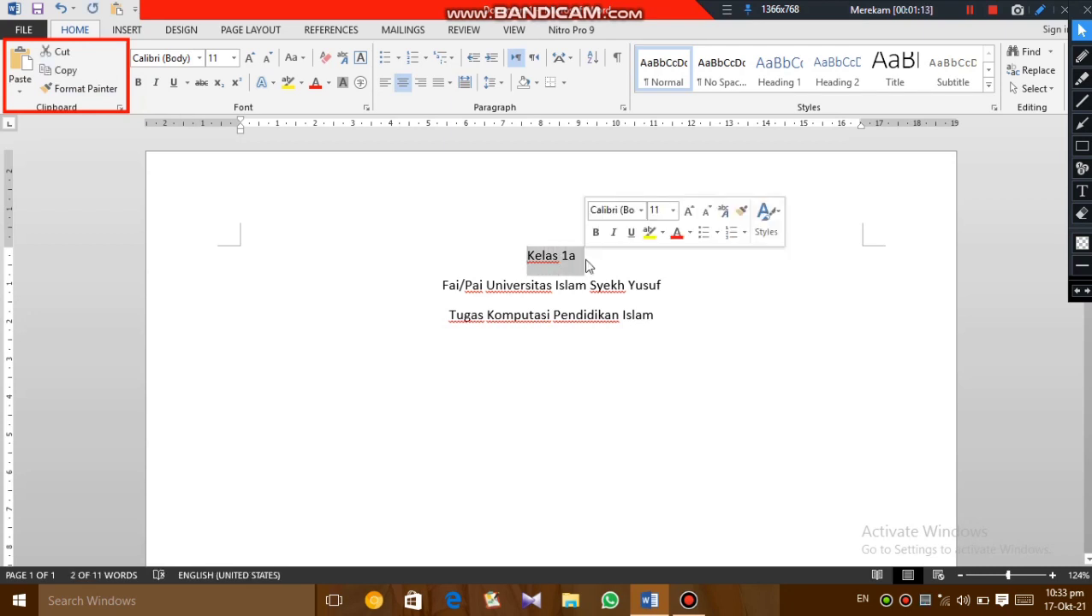
pyautogui.click(72, 77)
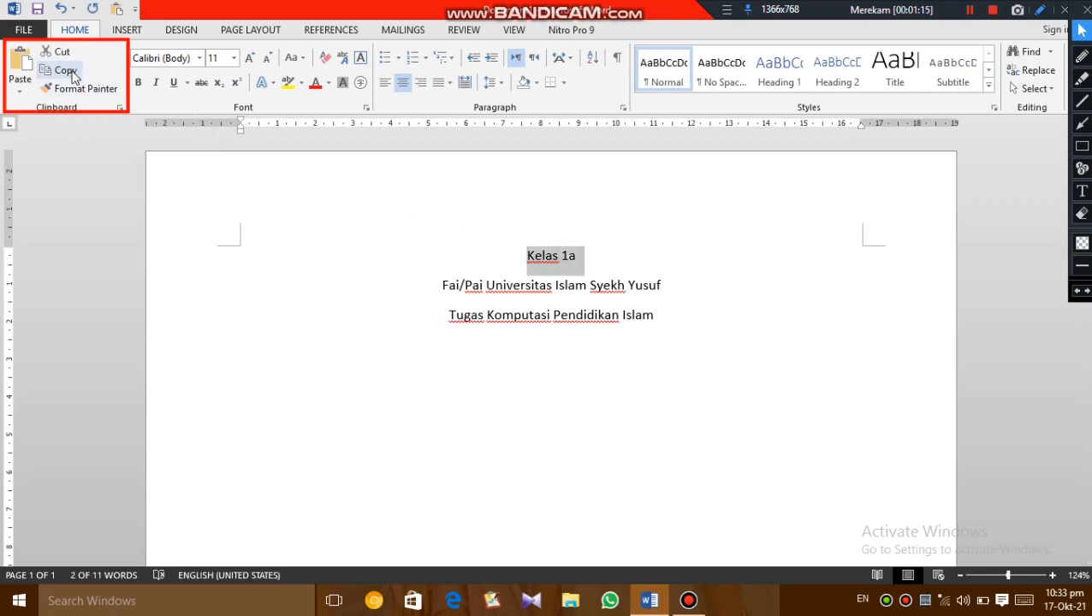
pyautogui.click(477, 367)
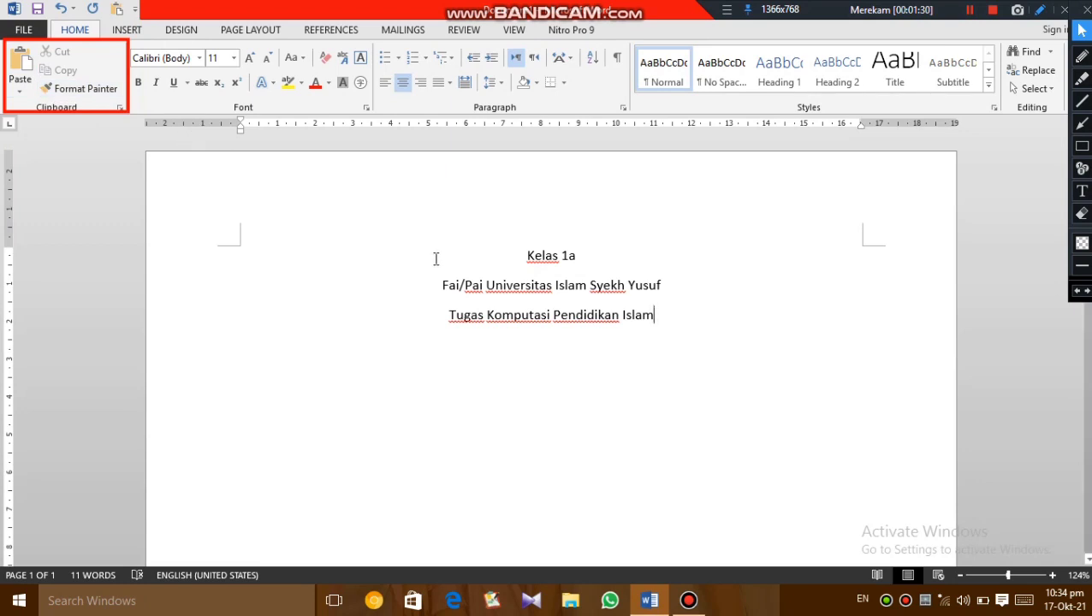
# - Make "Kelas 1a" bold and copy its formatting onto "Fai/Pai Universitas Islam" with Format Painter
pyautogui.moveTo(526, 255); pyautogui.dragTo(585, 258)
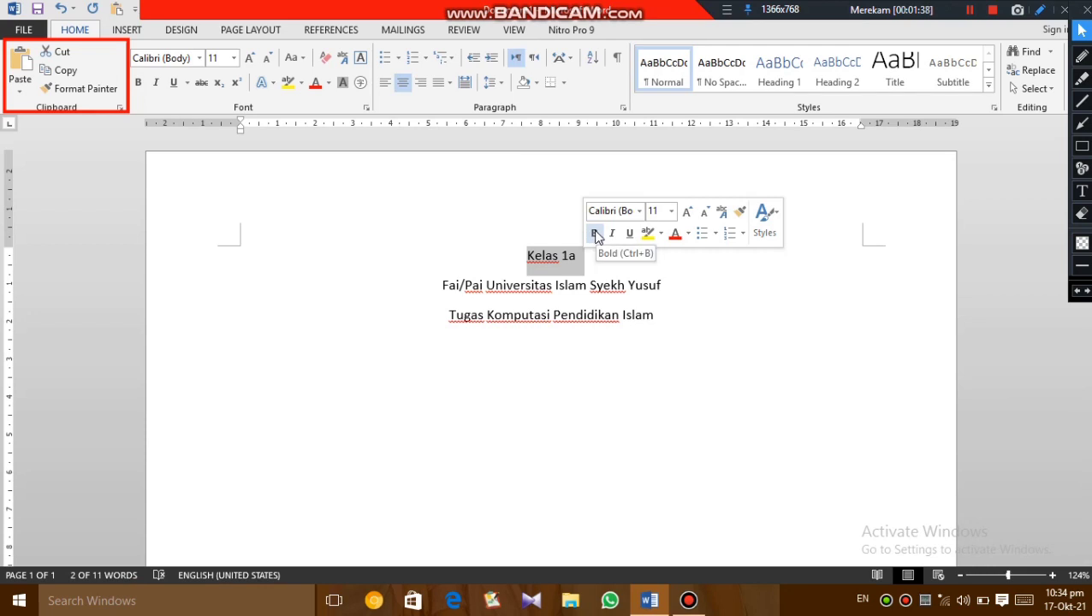
pyautogui.click(596, 234)
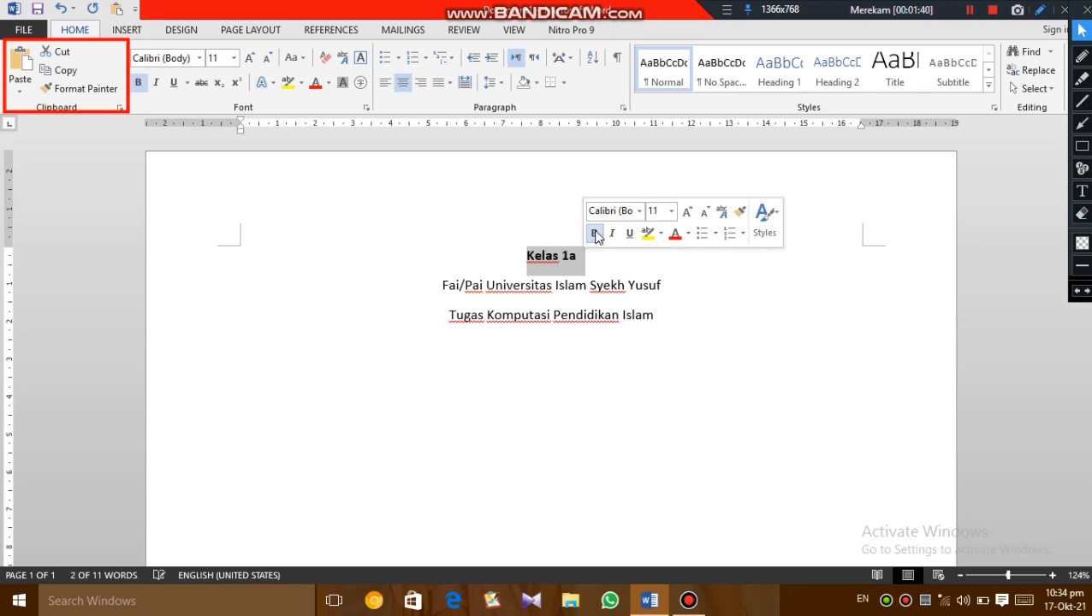
pyautogui.click(456, 272)
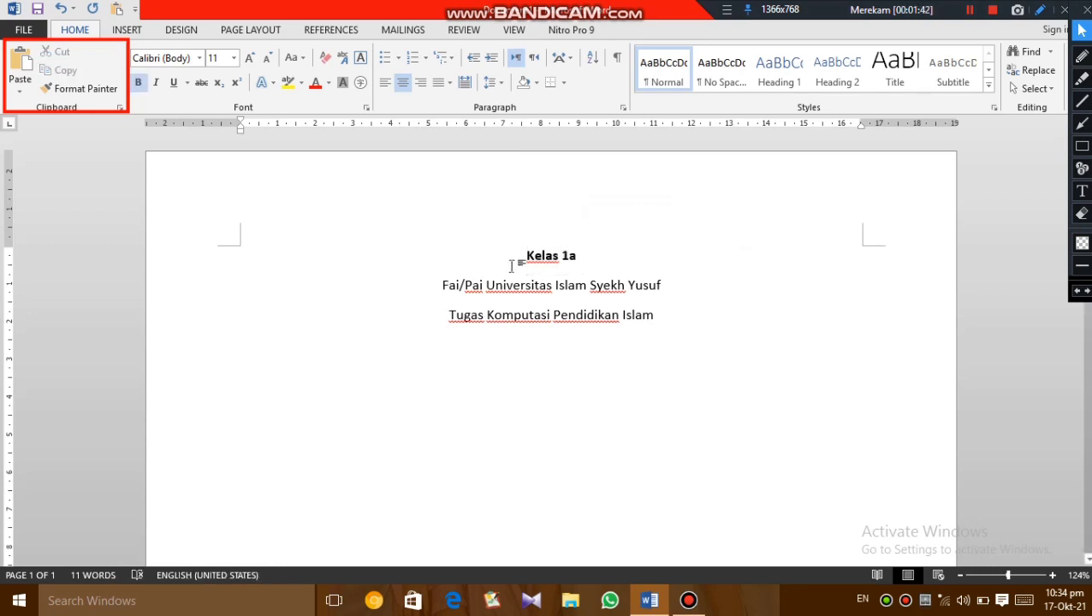
pyautogui.click(108, 89)
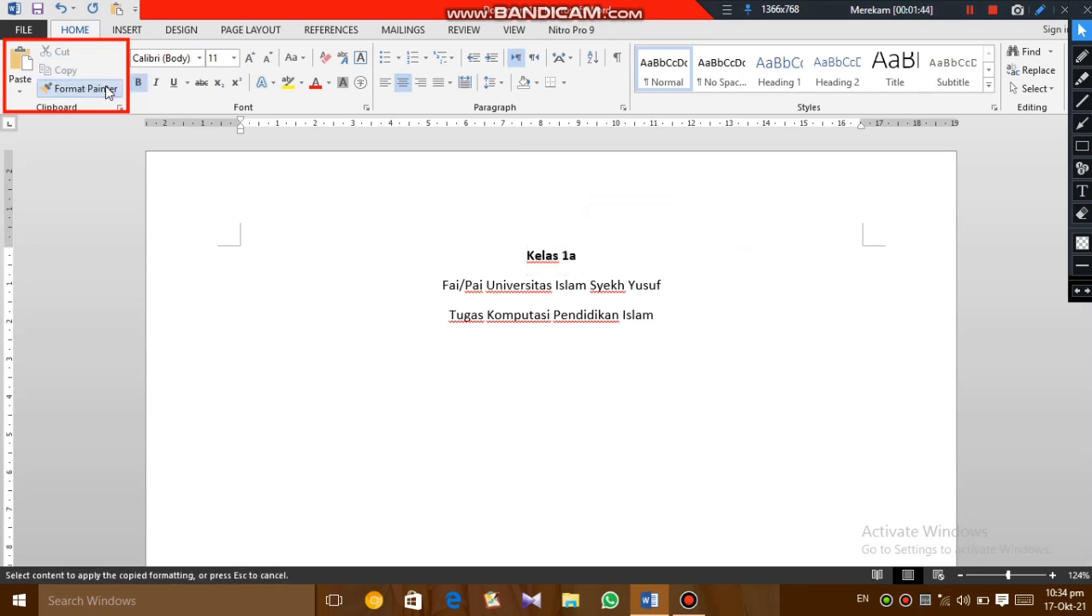
pyautogui.moveTo(442, 285)
pyautogui.mouseDown()
pyautogui.moveTo(610, 285)
pyautogui.moveTo(573, 287)
pyautogui.moveTo(590, 293)
pyautogui.mouseUp()
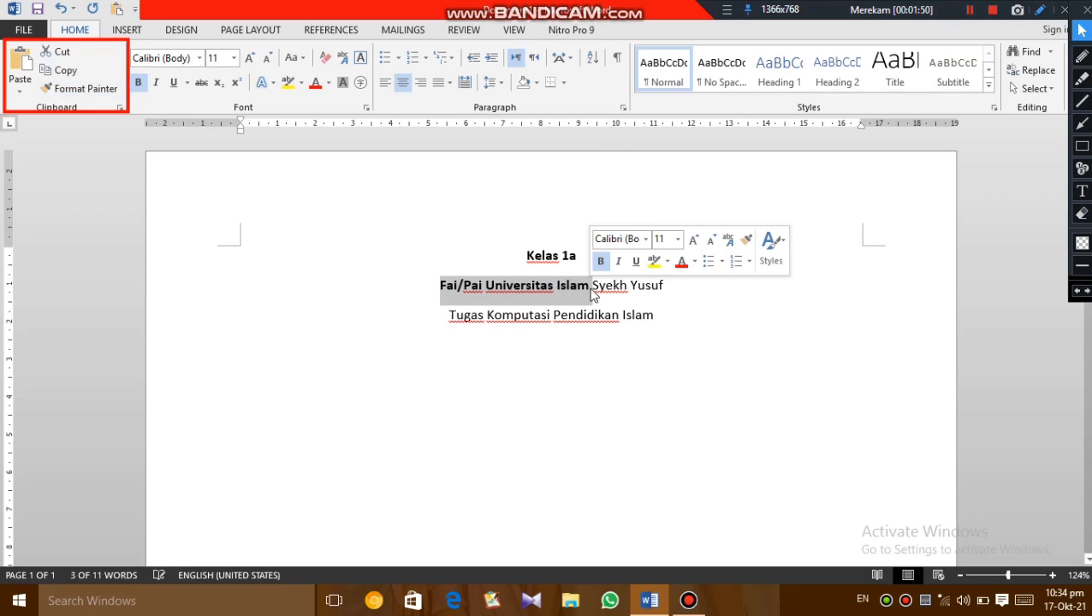
# - Paste the copied "Kelas 1a" five times, starting at the end of the "Tugas Komputasi Pendidikan Islam" line
pyautogui.click(670, 317)
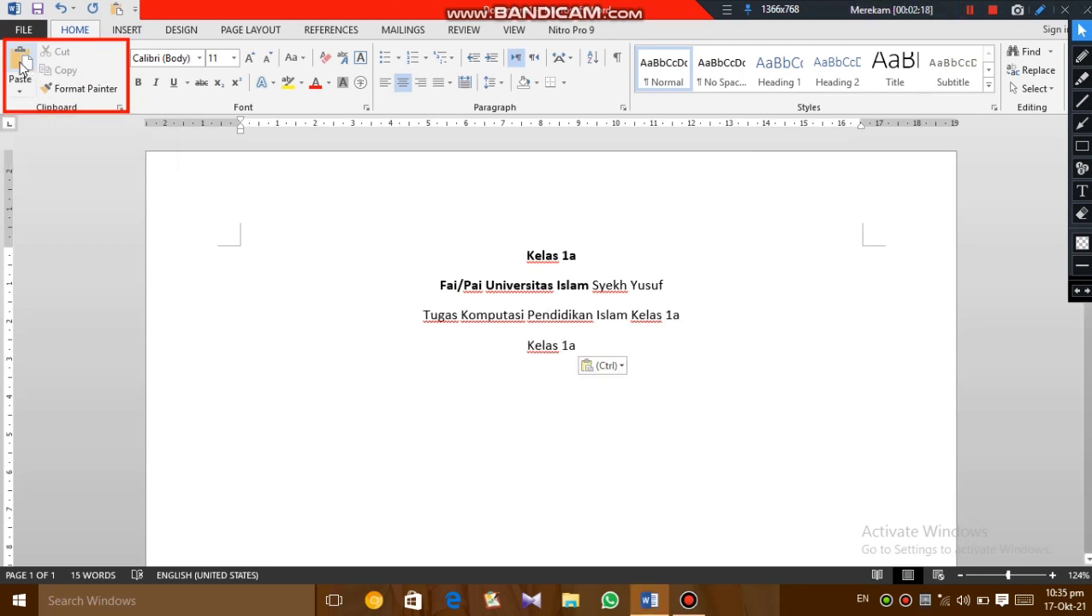
pyautogui.click(23, 64)
pyautogui.click(23, 65)
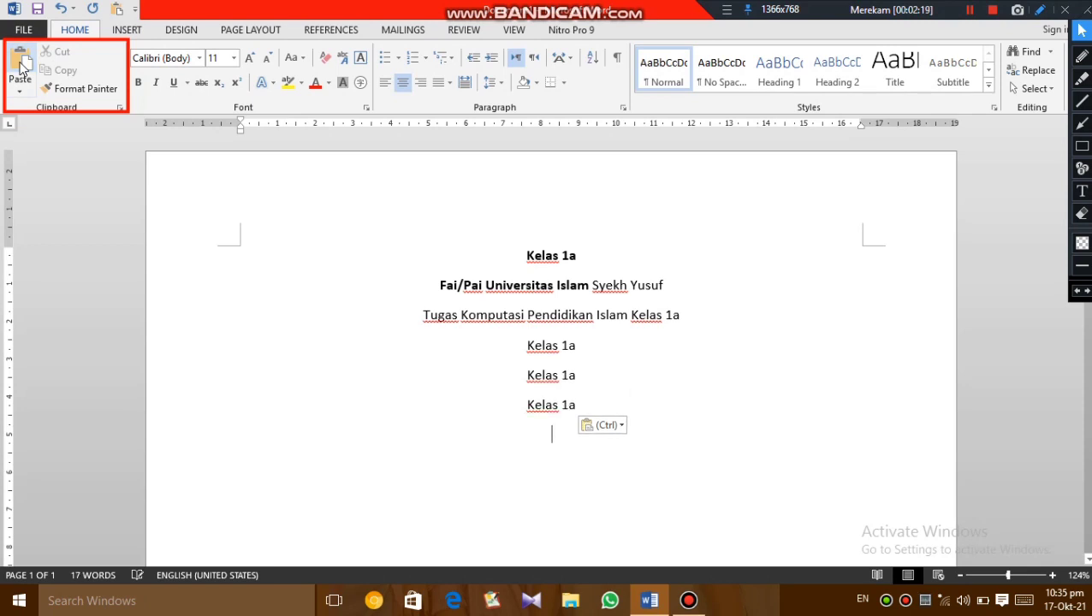
pyautogui.click(23, 65)
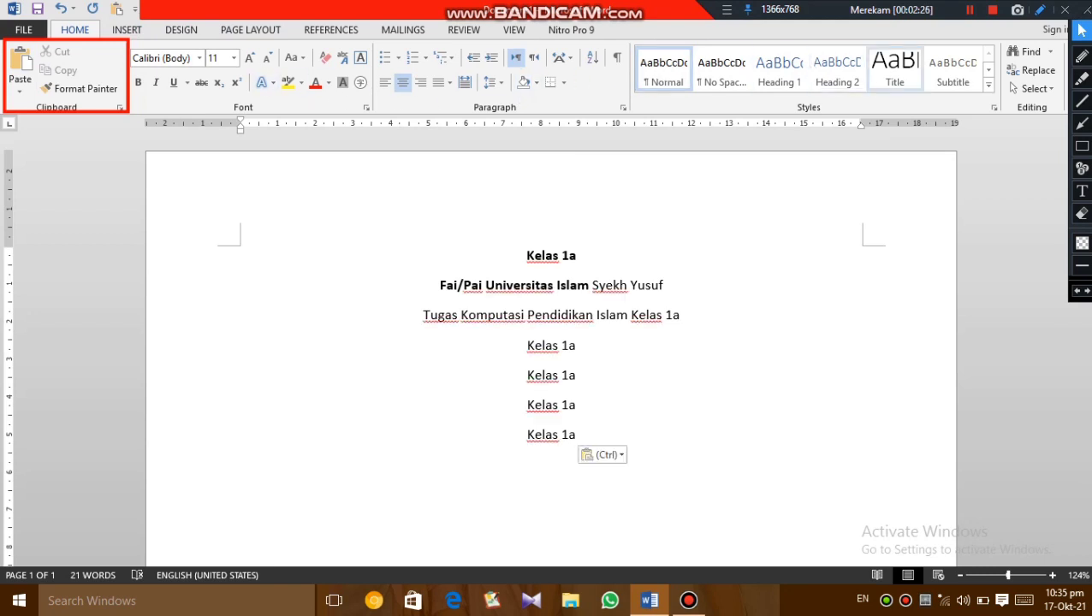
# - Draw a red rectangle annotation around the Font command group and return to the normal pointer
pyautogui.click(1081, 145)
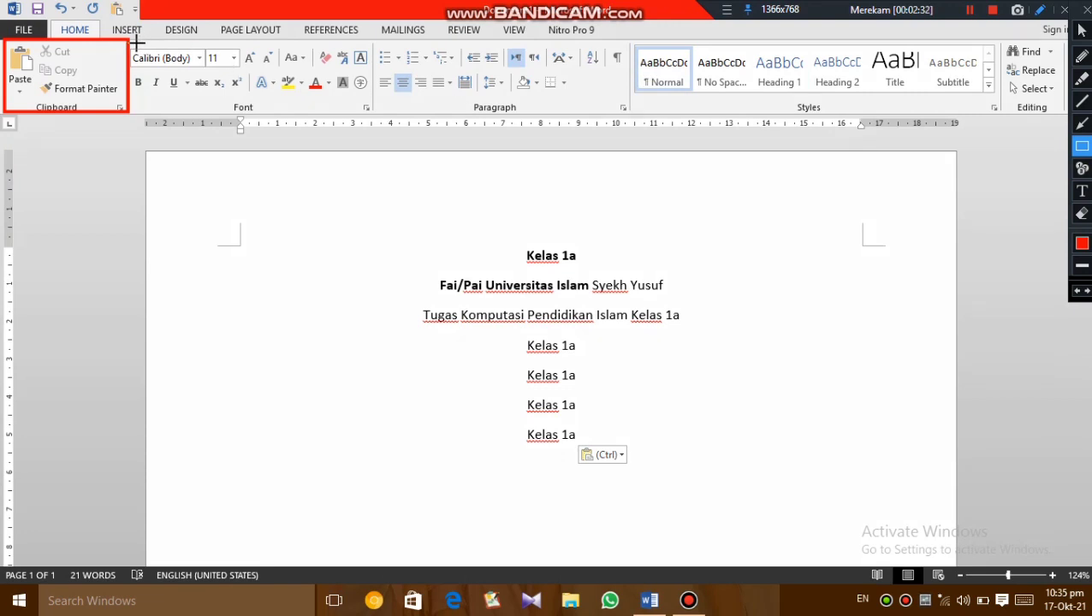
pyautogui.moveTo(135, 41)
pyautogui.mouseDown()
pyautogui.moveTo(257, 92)
pyautogui.moveTo(378, 111)
pyautogui.mouseUp()
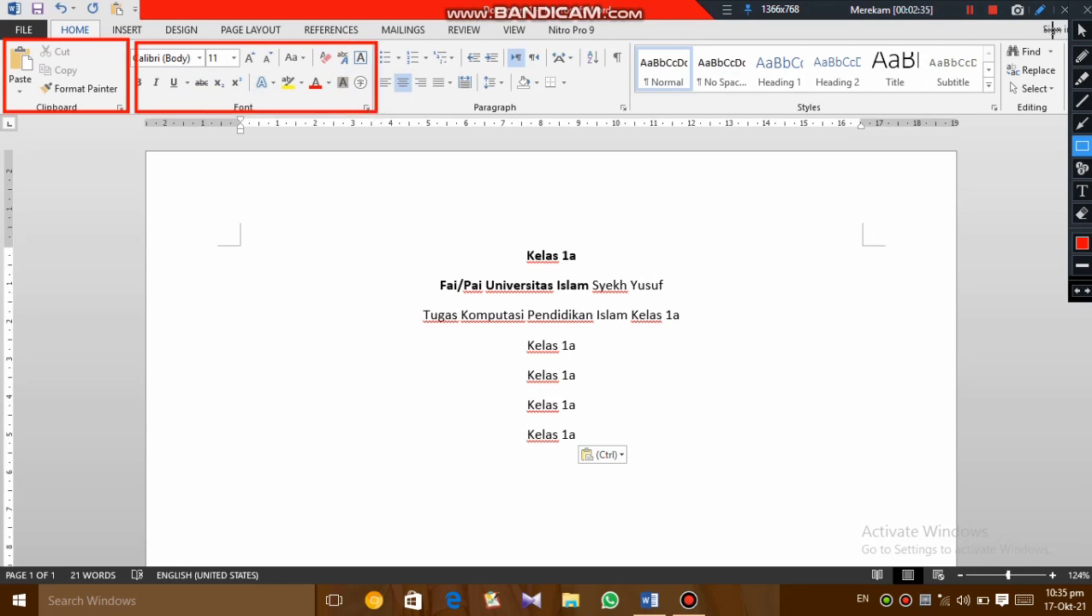
pyautogui.click(1084, 35)
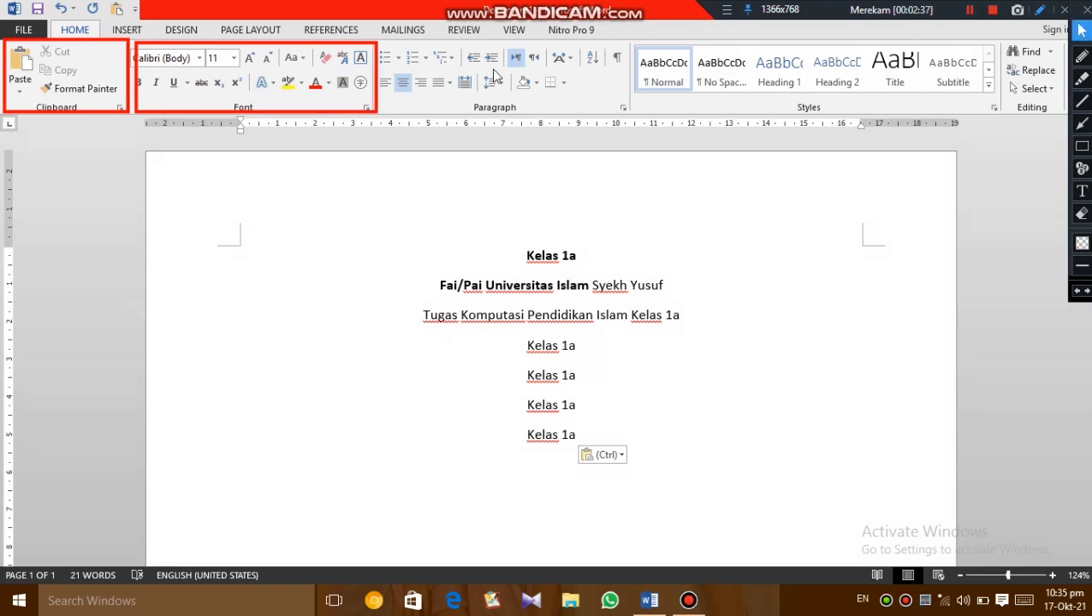
# - Change the font of the bold first line "Kelas 1a" to Arial
pyautogui.click(200, 58)
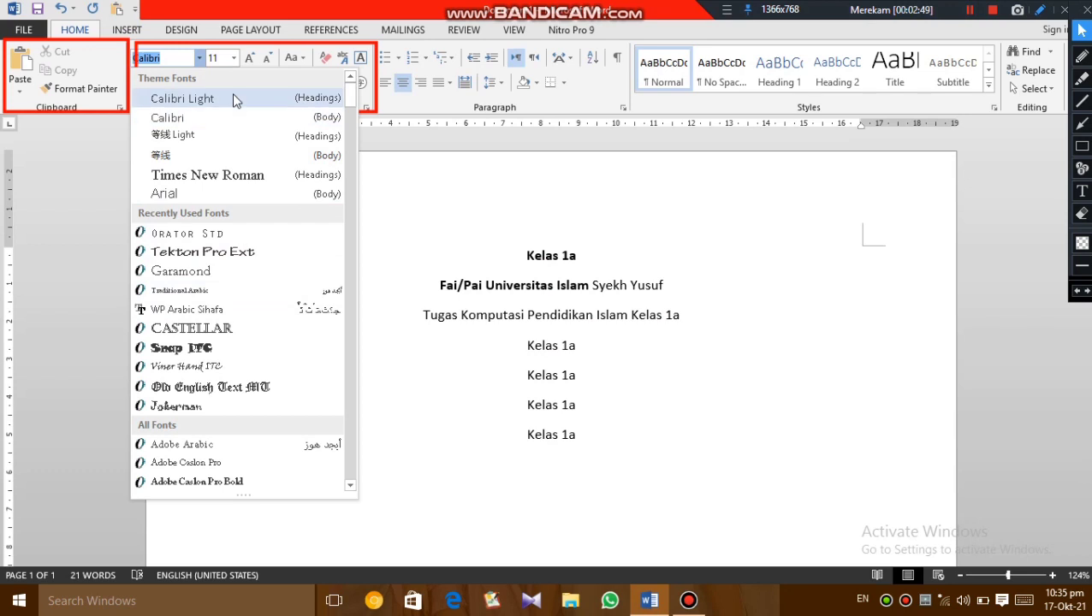
pyautogui.click(457, 244)
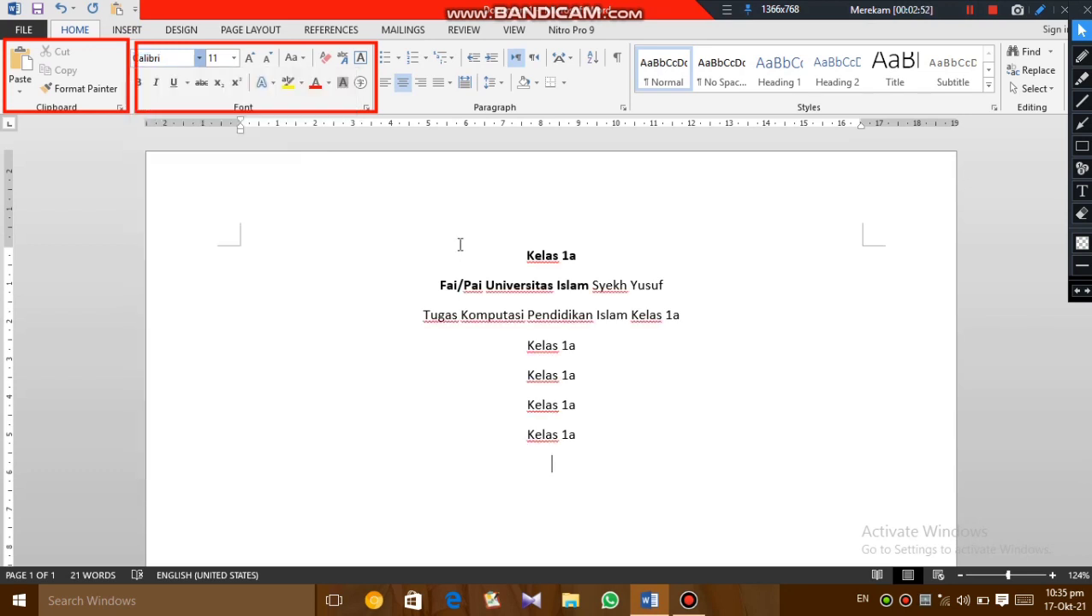
pyautogui.moveTo(525, 255); pyautogui.dragTo(592, 258)
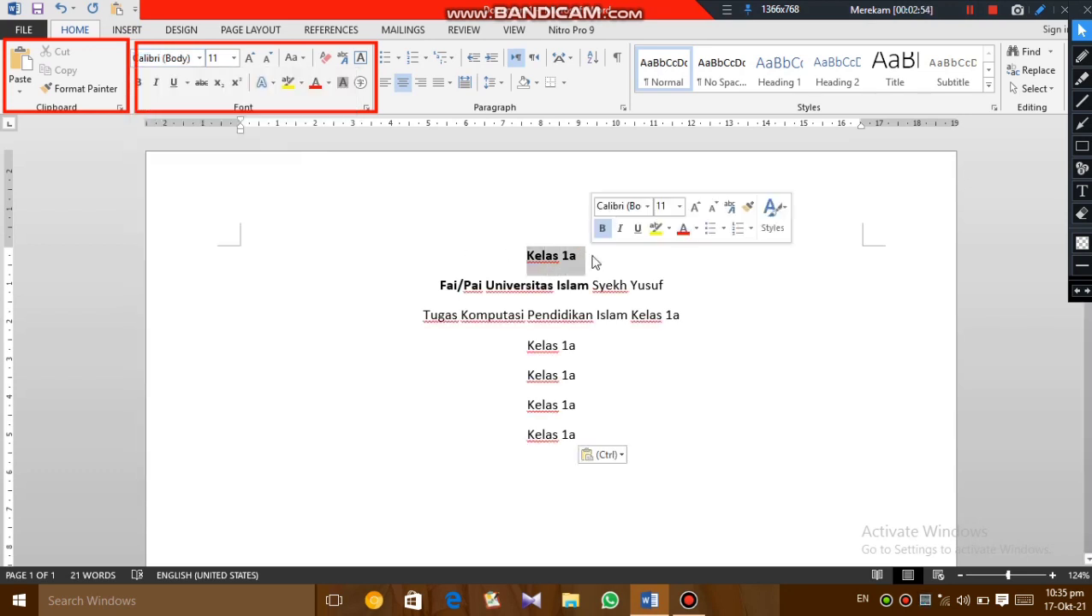
pyautogui.click(200, 59)
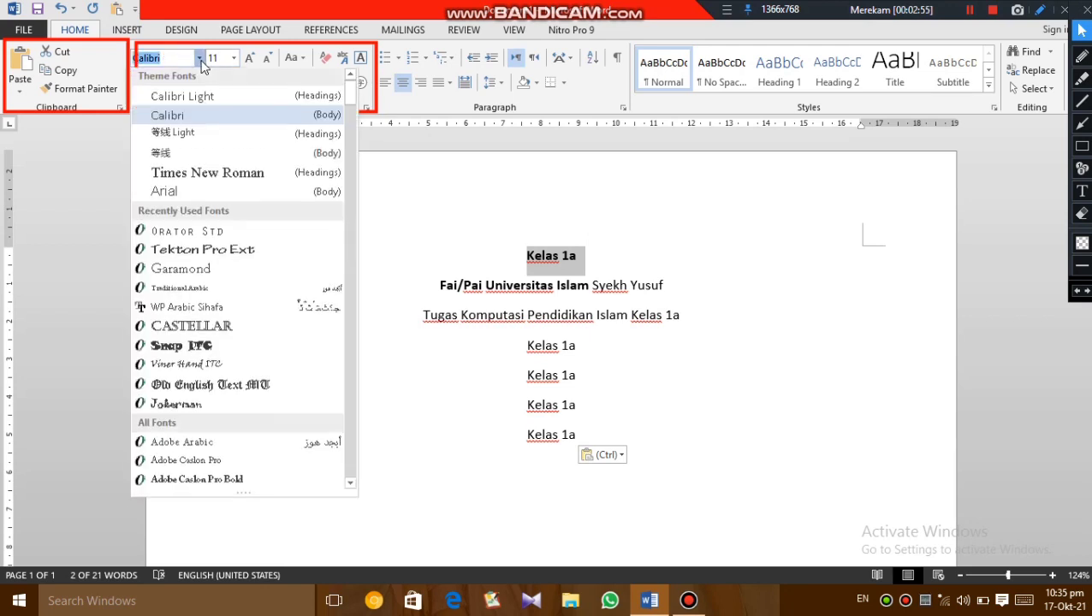
pyautogui.click(244, 196)
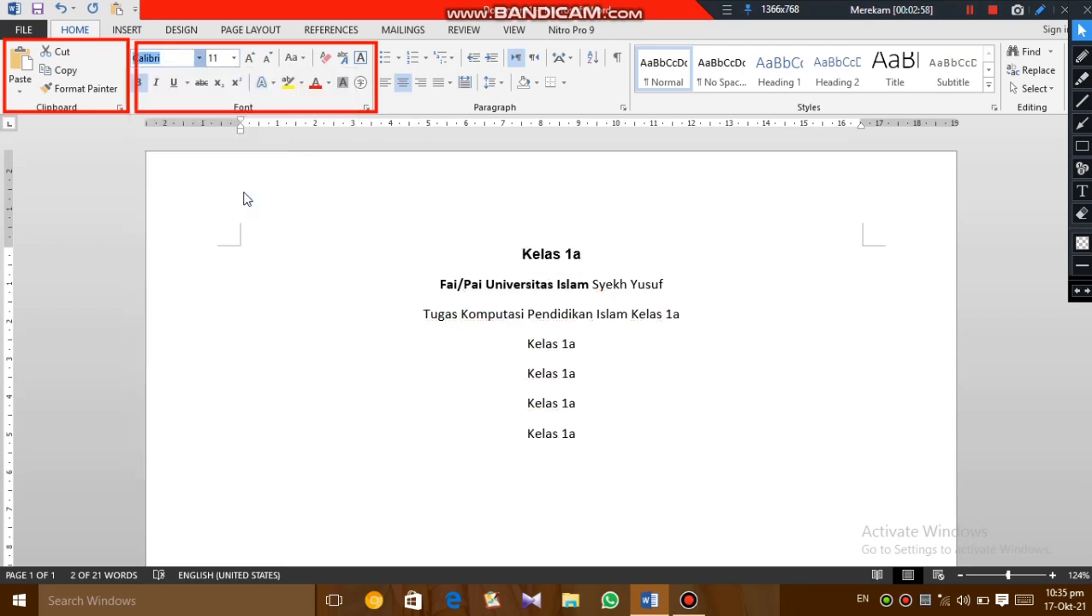
pyautogui.click(395, 263)
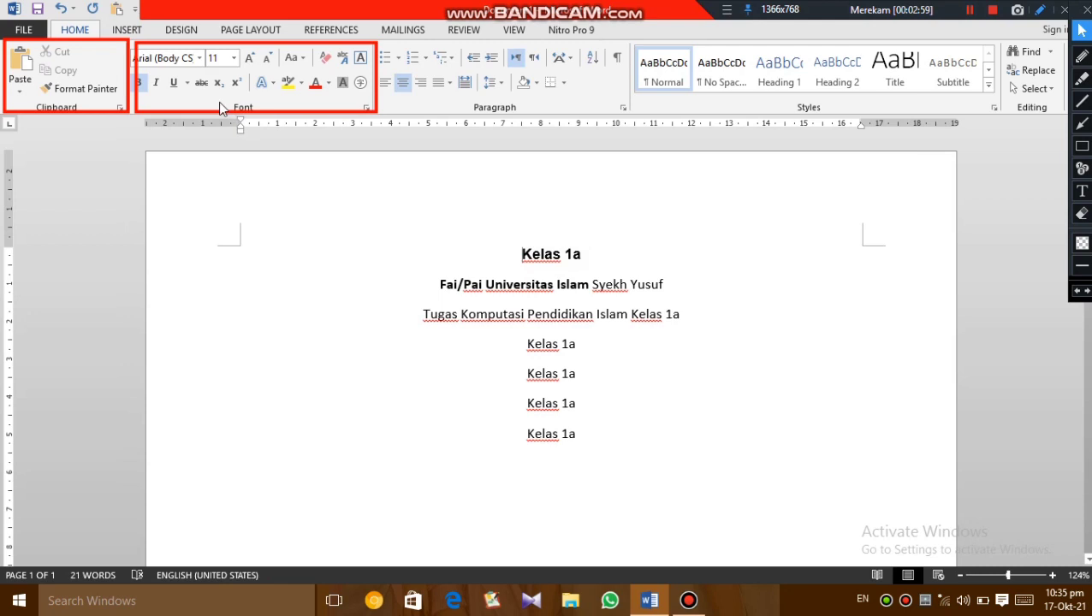
# - Set the font size of the first line "Kelas 1a" to 20
pyautogui.click(234, 58)
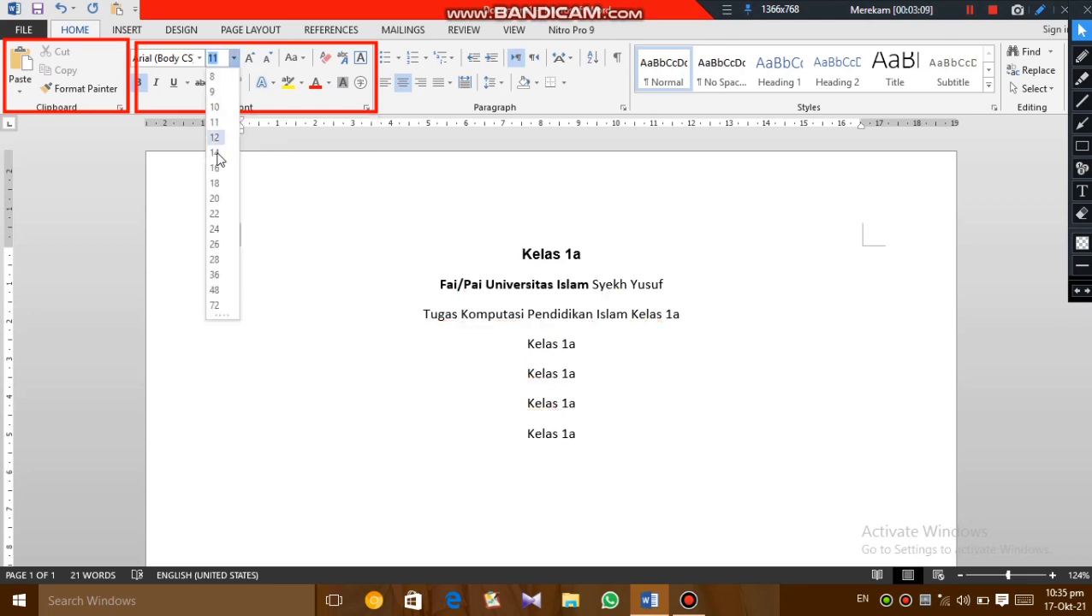
pyautogui.click(522, 253)
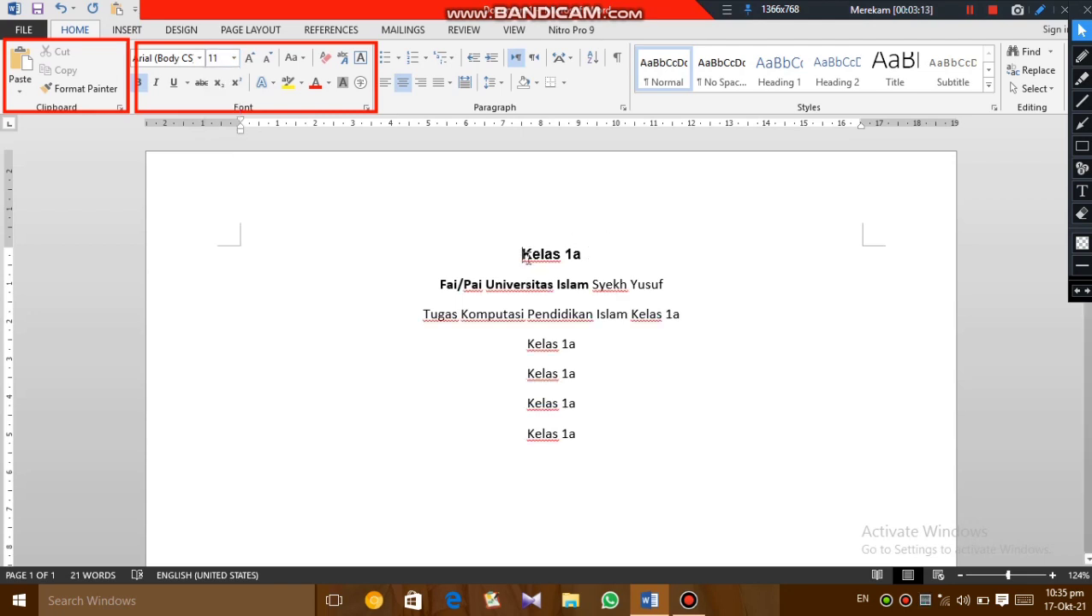
pyautogui.moveTo(522, 254); pyautogui.dragTo(597, 253)
pyautogui.click(234, 59)
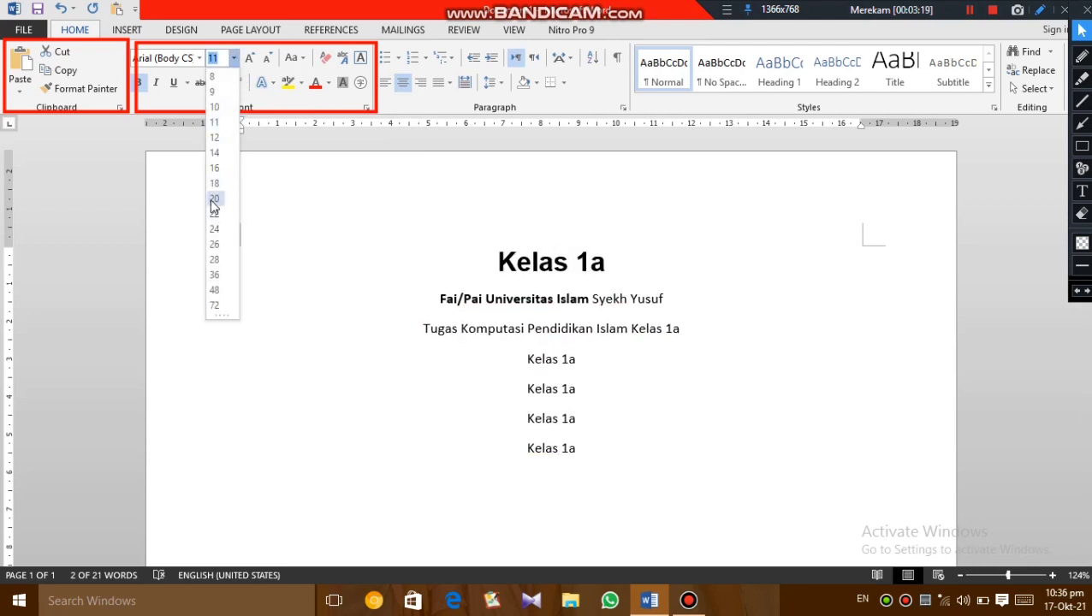
pyautogui.click(214, 200)
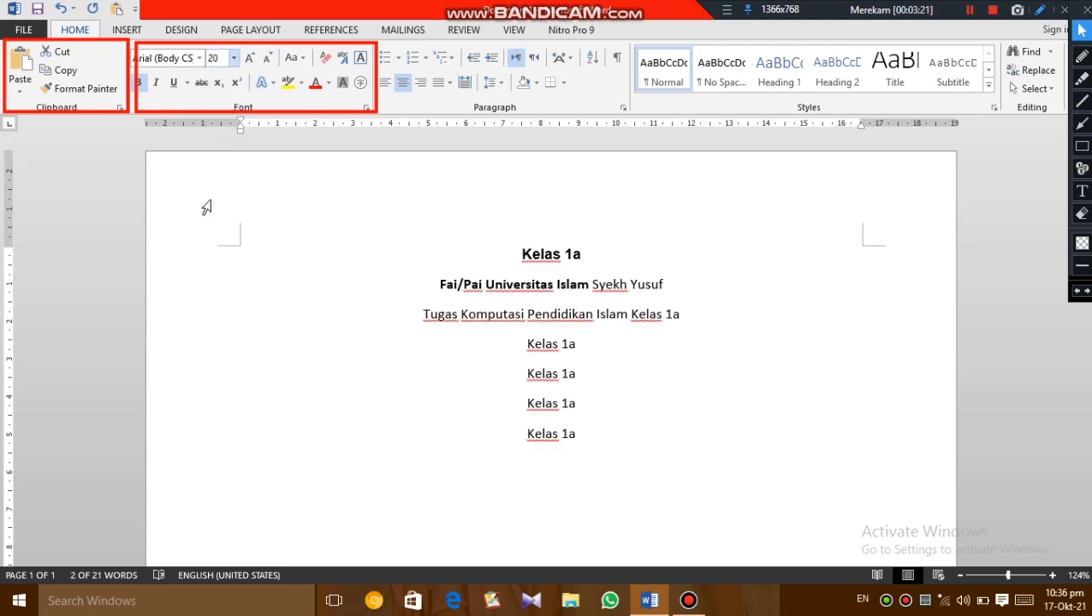
pyautogui.click(337, 222)
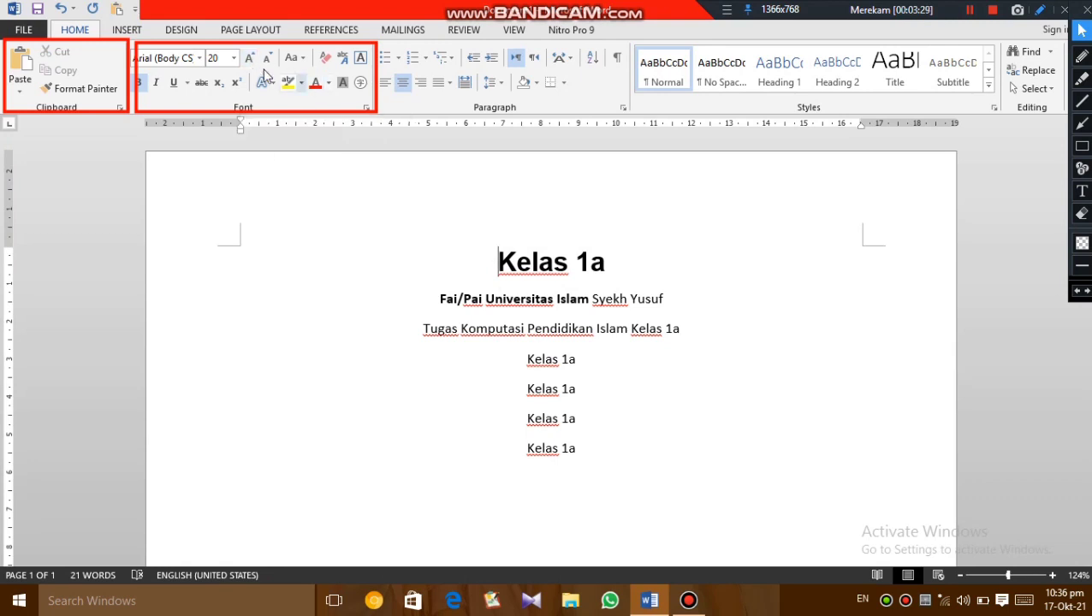
# - Increase the font size of the first line "Kelas 1a" to 24 and reduce it to 18
pyautogui.moveTo(497, 261); pyautogui.dragTo(635, 269)
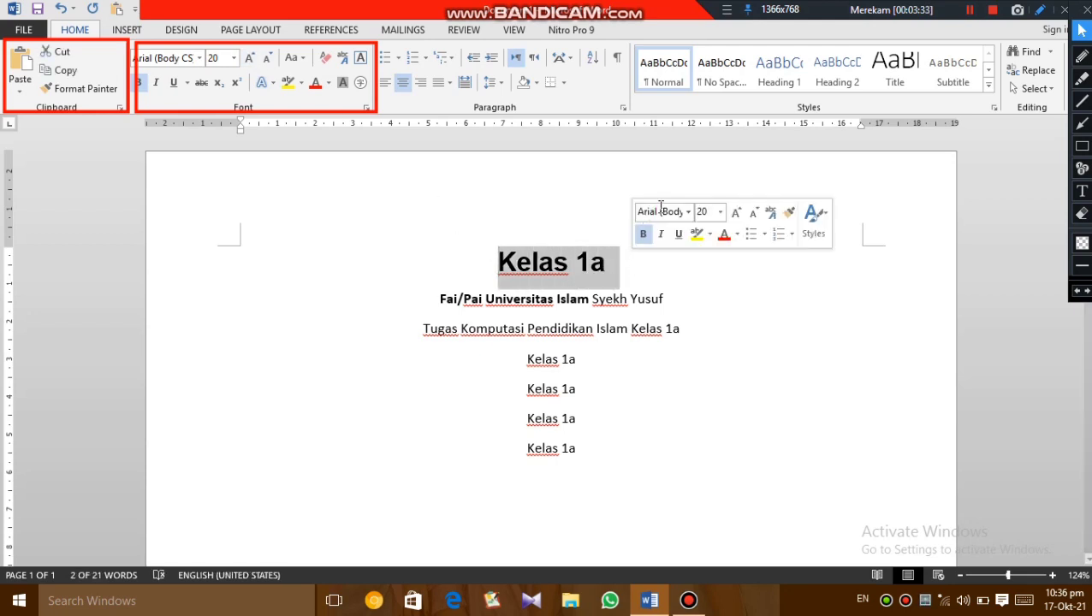
pyautogui.click(249, 58)
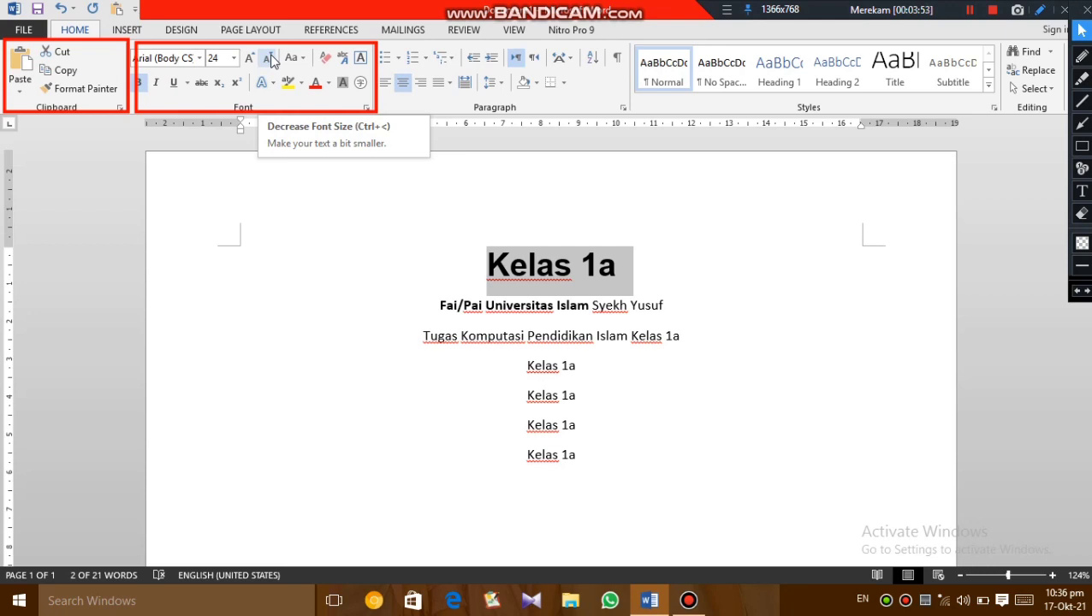
pyautogui.click(269, 60)
pyautogui.click(269, 60)
pyautogui.click(268, 60)
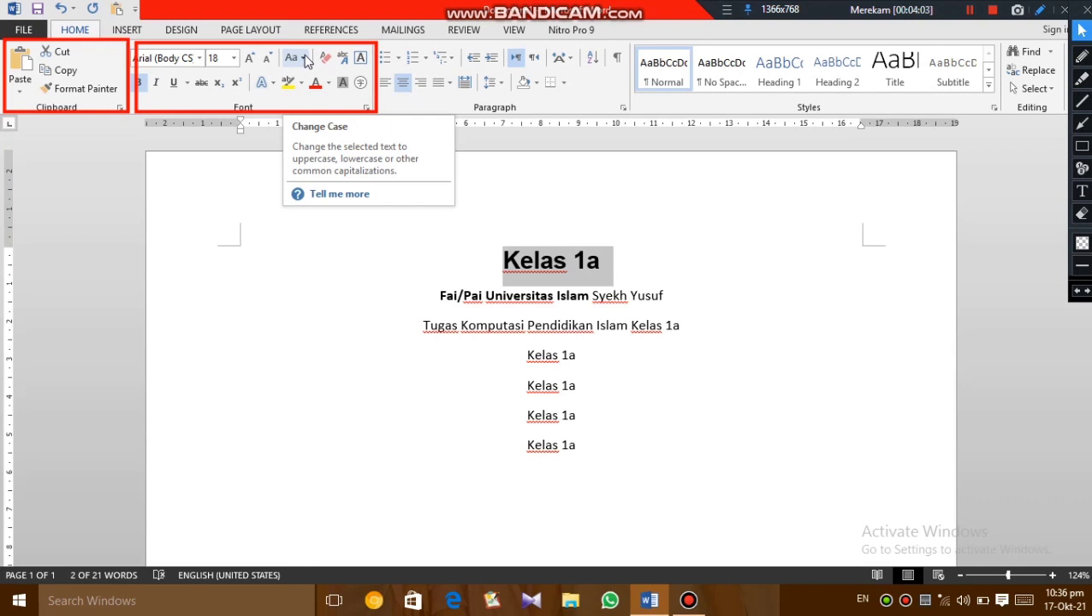
# - Apply the Capitalize Each Word case option to the selected first line "Kelas 1a"
pyautogui.click(301, 59)
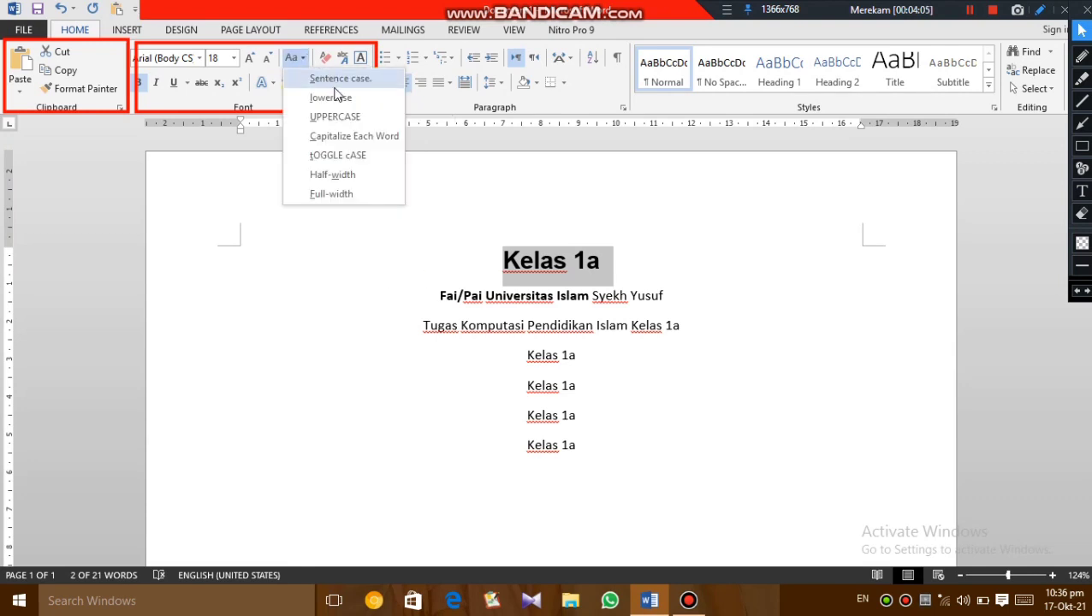
pyautogui.click(334, 134)
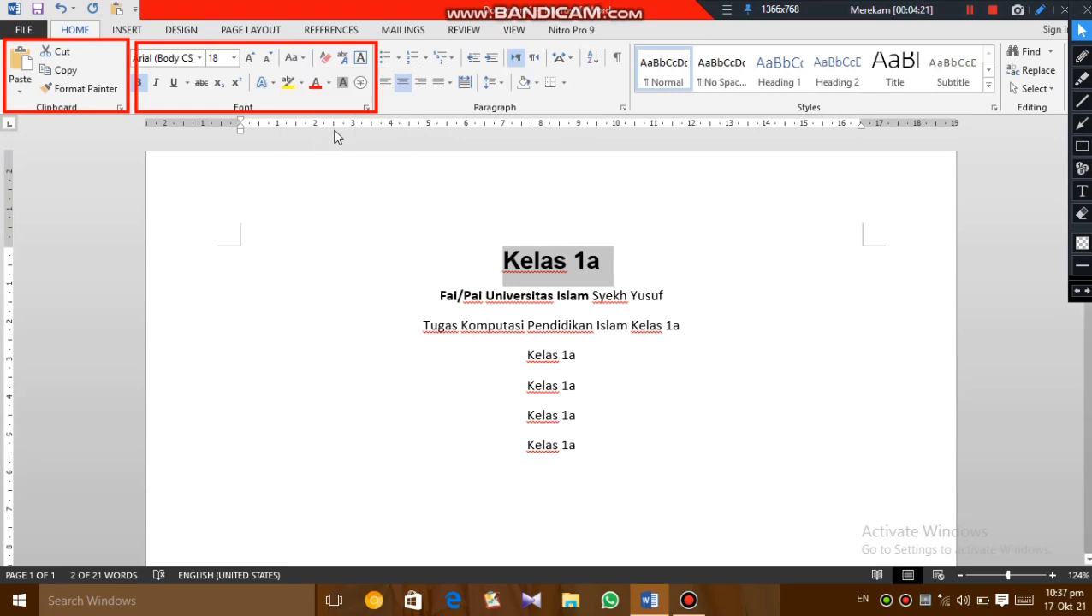
# - Clear all formatting from the selected first line "Kelas 1a" and make it bold and italic
pyautogui.click(326, 59)
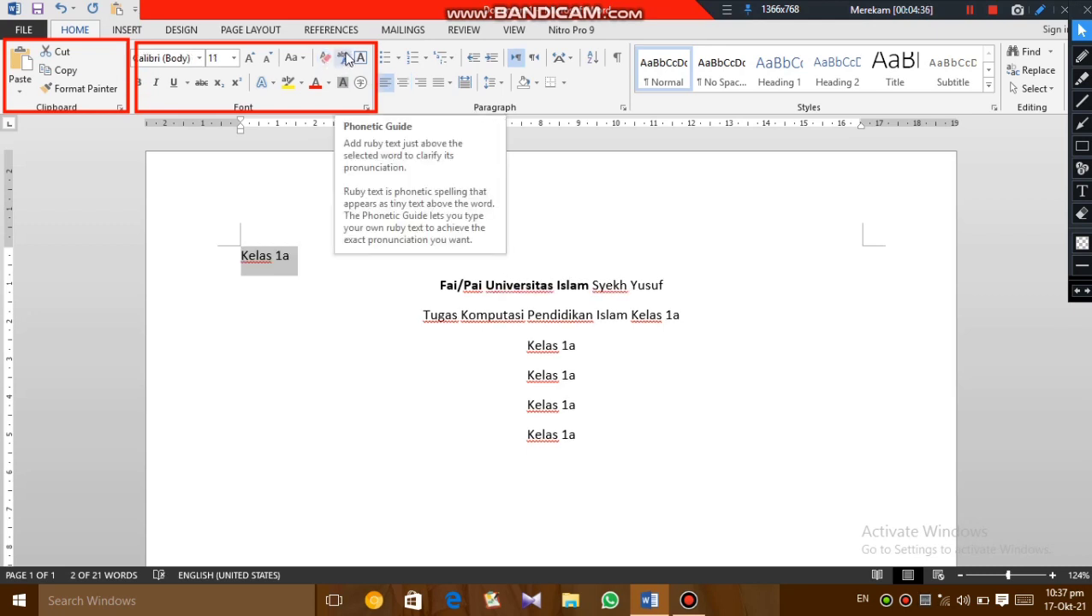
pyautogui.click(142, 83)
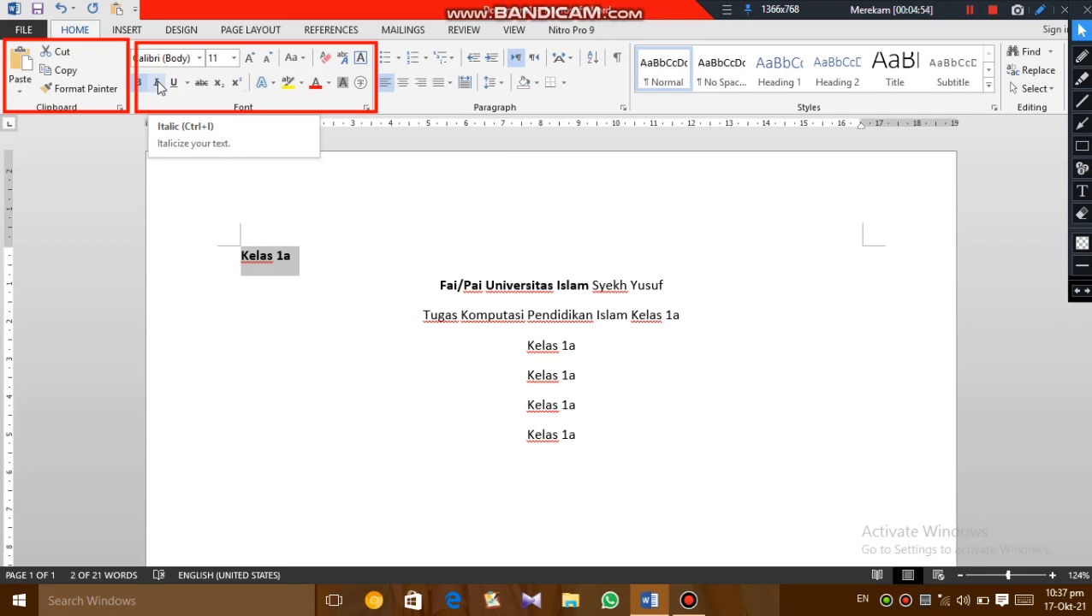
pyautogui.click(158, 83)
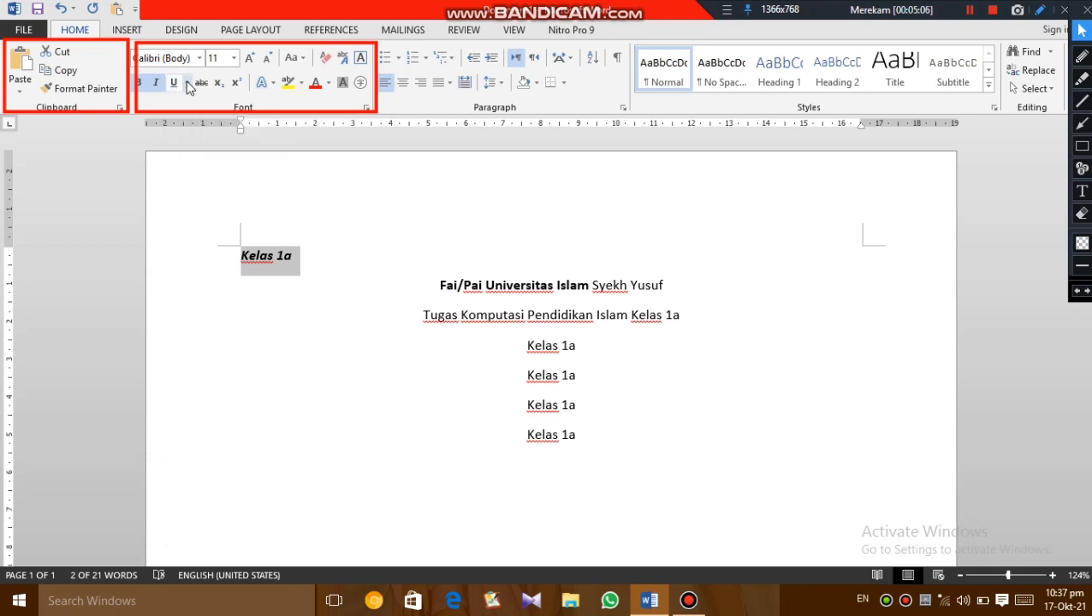
# - Apply a single solid underline and a strikethrough to the first line "Kelas 1a"
pyautogui.click(187, 83)
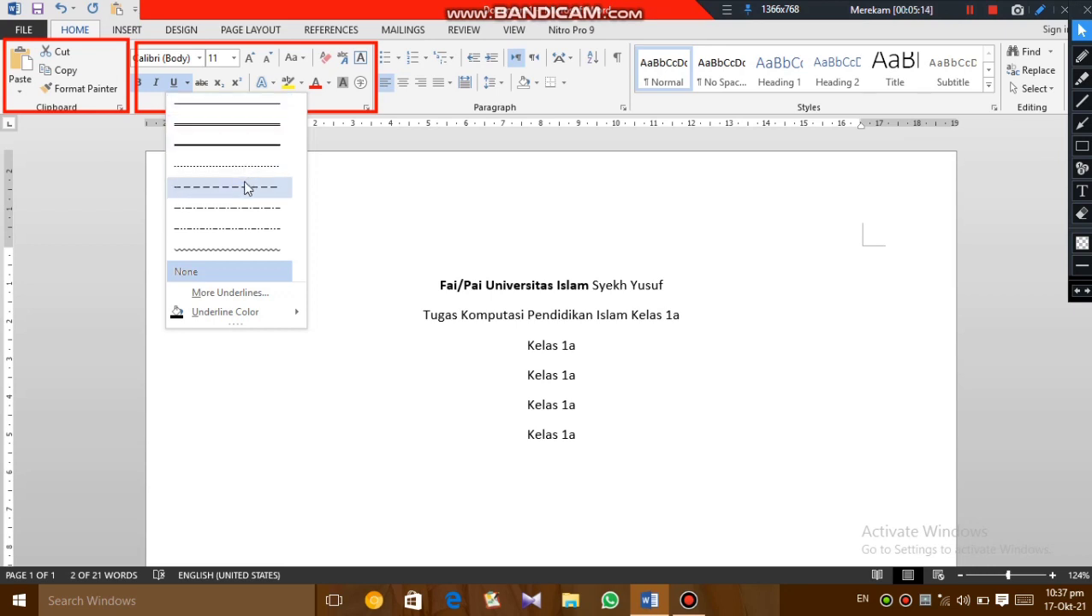
pyautogui.click(222, 103)
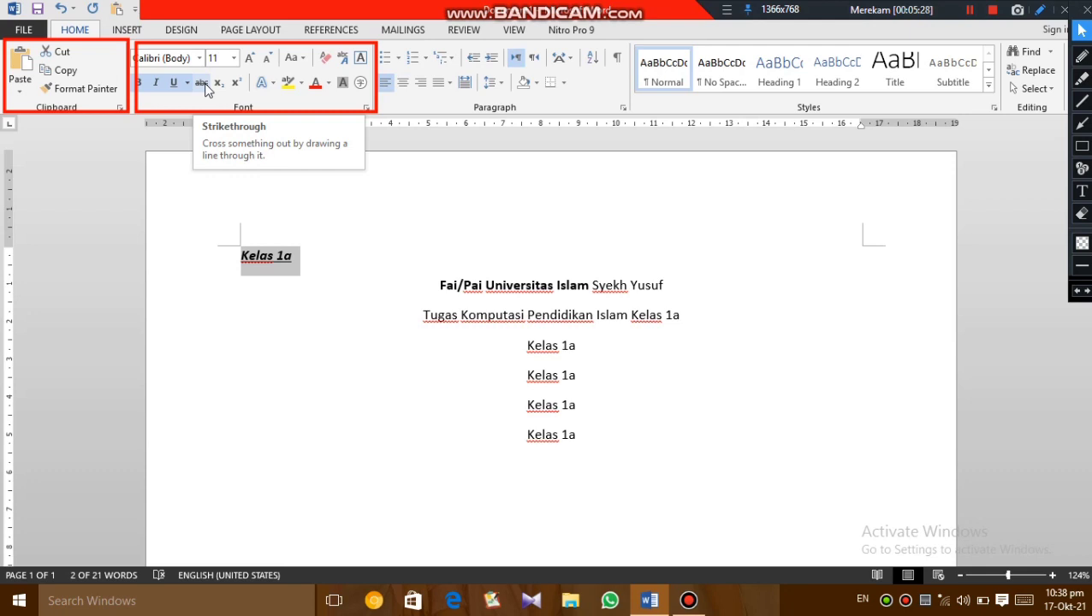
pyautogui.click(202, 83)
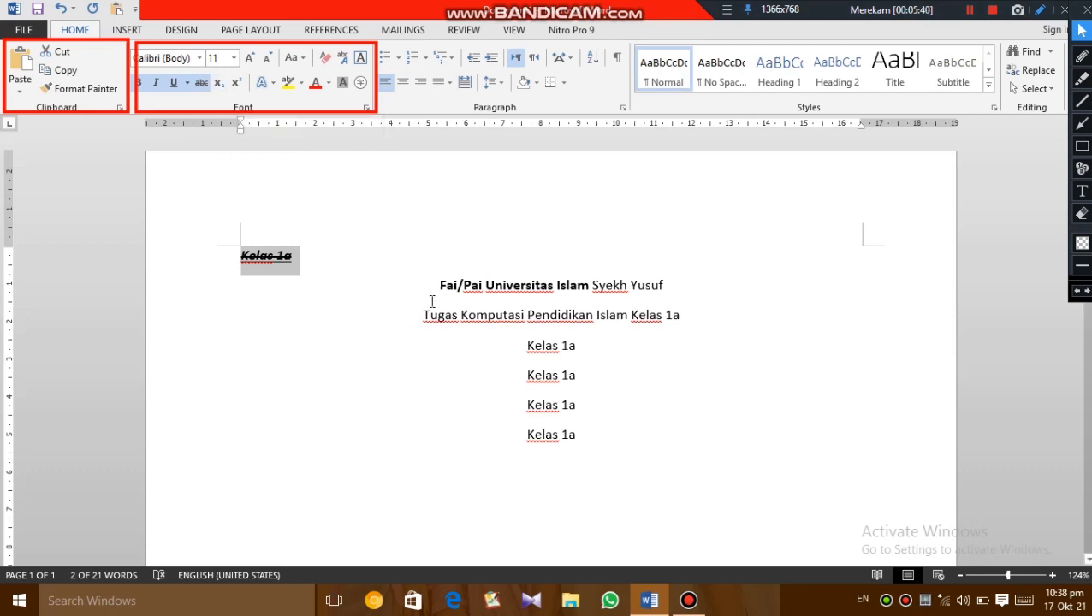
# - Format the word "Fai" at the start of the second line as subscript and switch it to superscript
pyautogui.click(443, 289)
pyautogui.moveTo(442, 289); pyautogui.dragTo(456, 289)
pyautogui.click(219, 83)
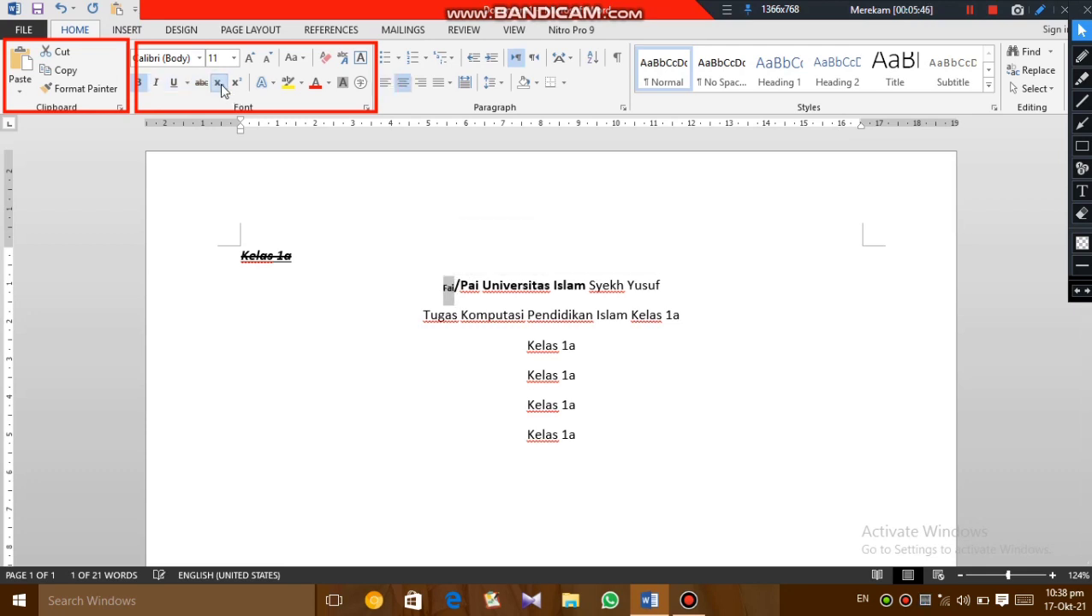
pyautogui.click(238, 83)
pyautogui.click(240, 84)
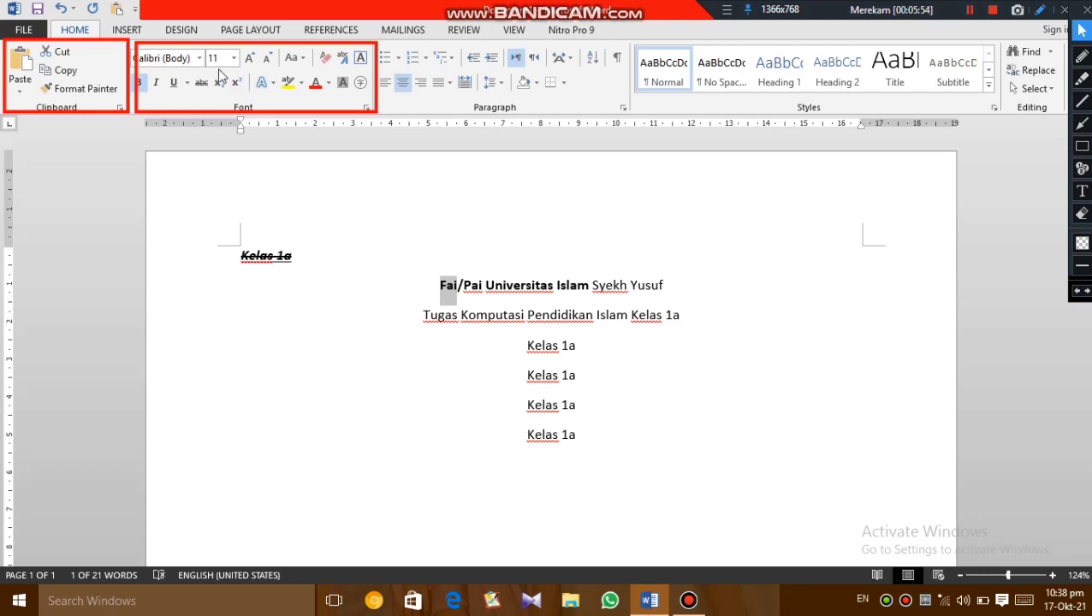
pyautogui.click(221, 89)
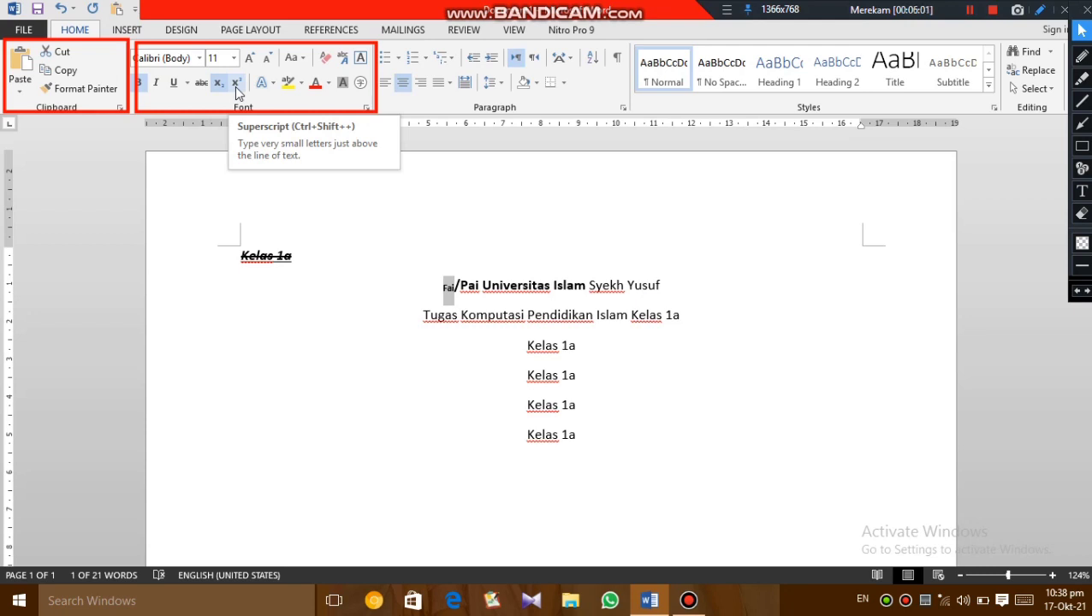
pyautogui.click(235, 87)
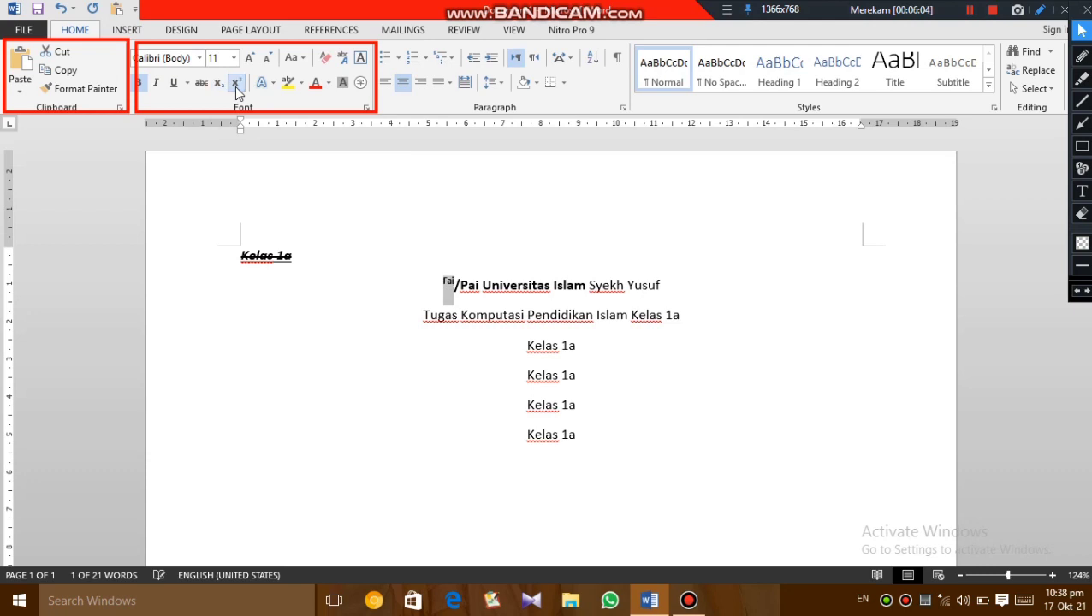
# - Try the orange outlined text effect from the last row of presets on "Fai" and undo it
pyautogui.click(273, 85)
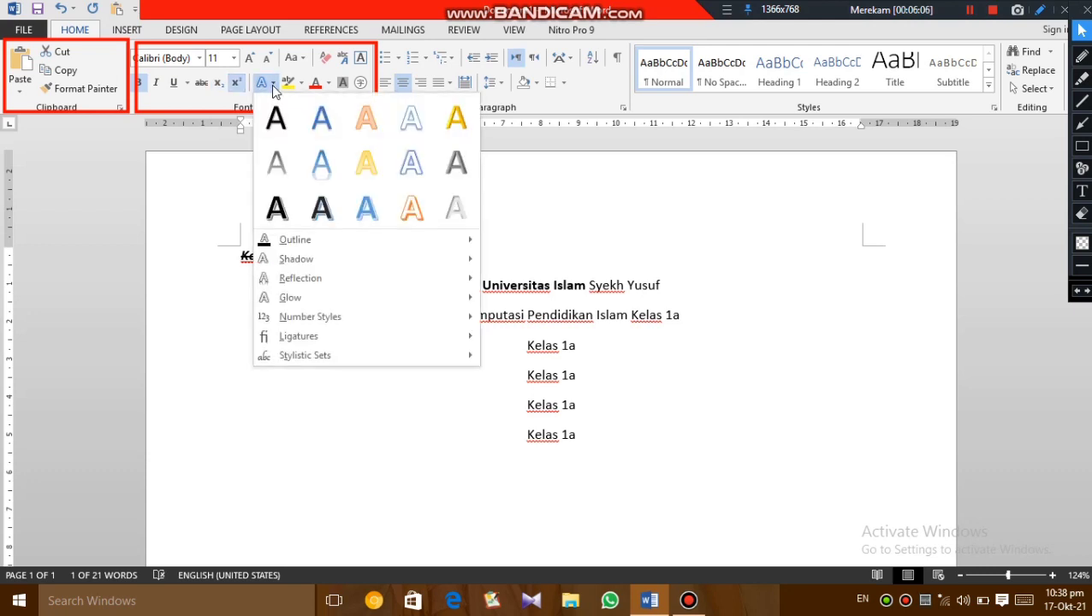
pyautogui.click(271, 85)
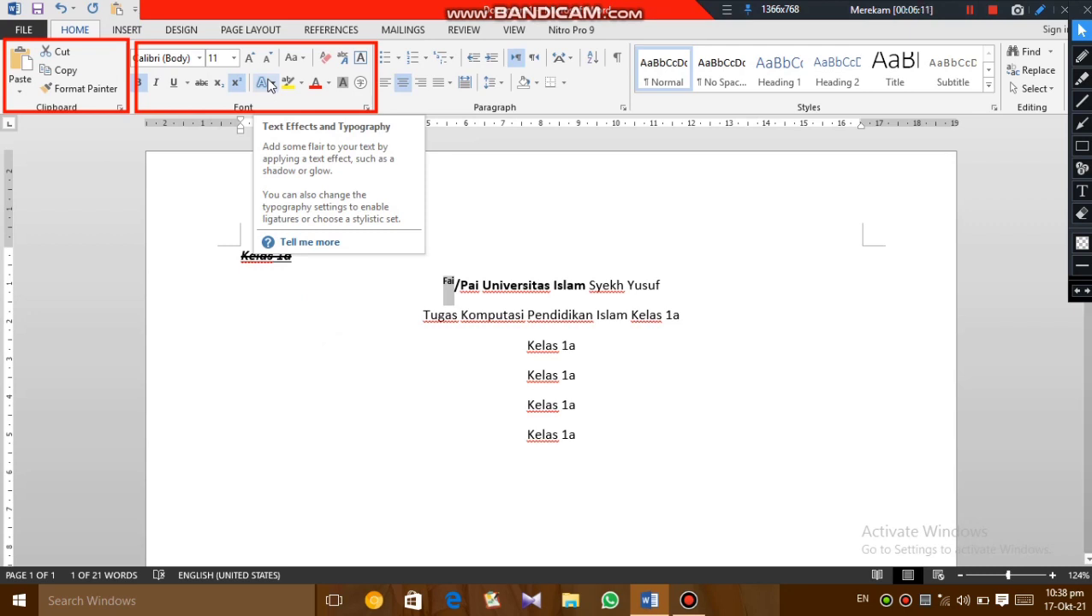
pyautogui.click(269, 82)
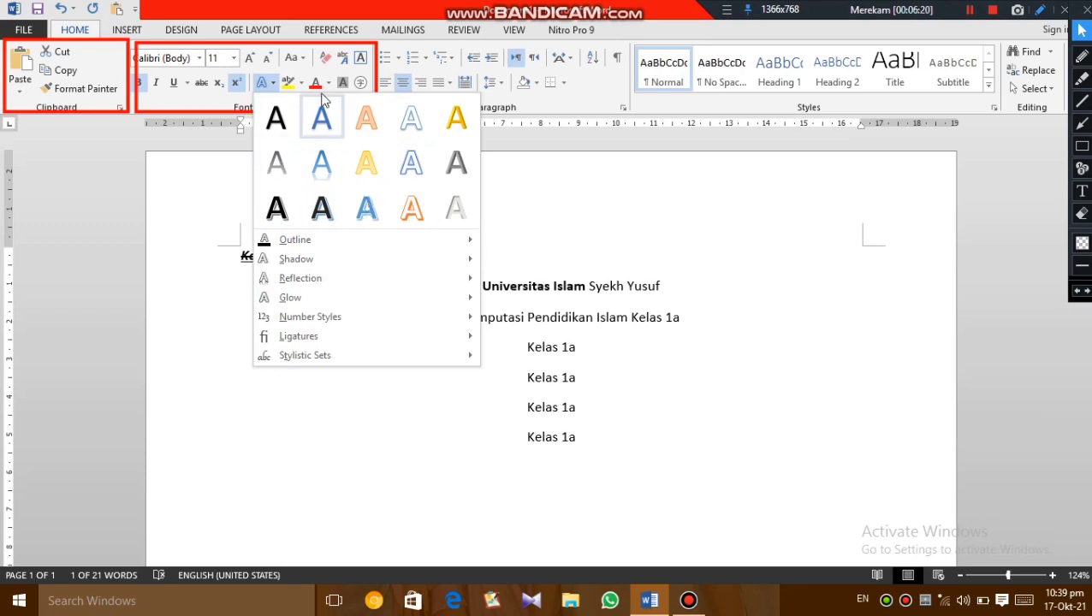
pyautogui.click(412, 207)
pyautogui.click(416, 201)
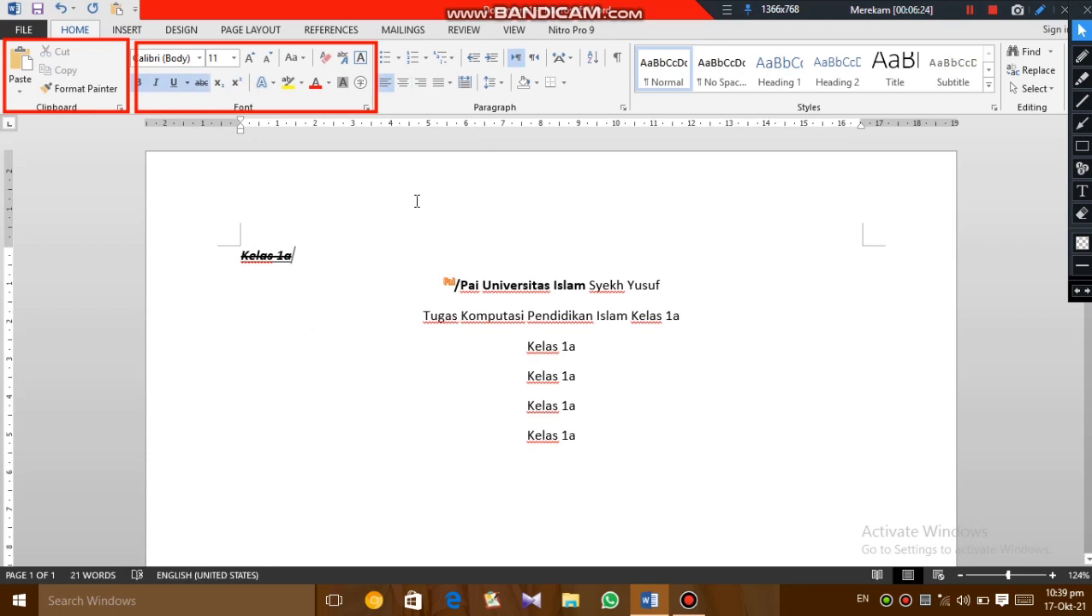
pyautogui.click(55, 8)
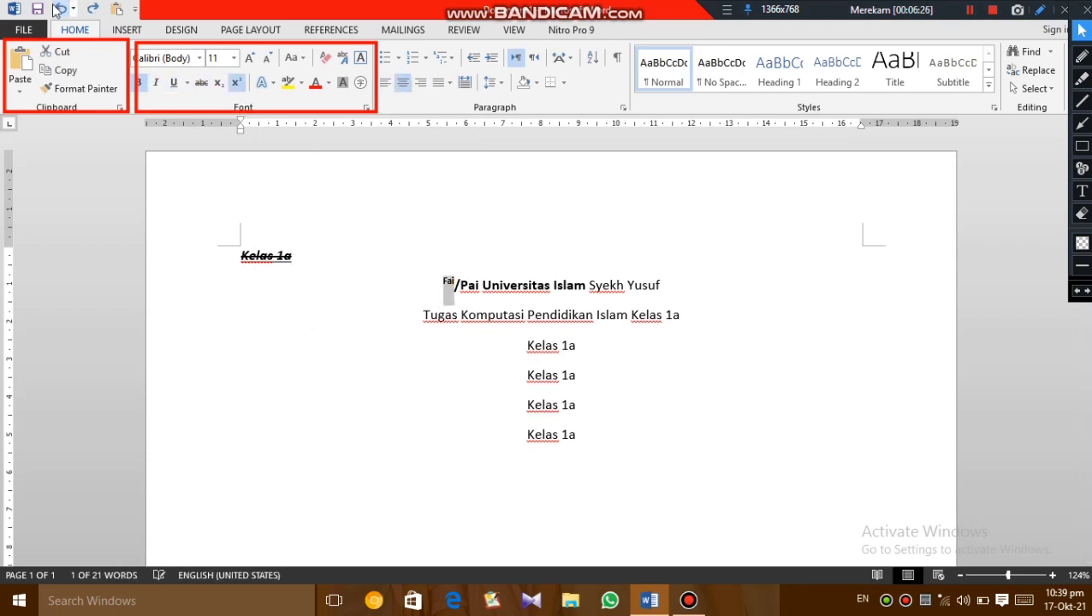
# - Highlight "Fai" in yellow and set the font color of "Pai Universitas" on the same line to red
pyautogui.click(292, 88)
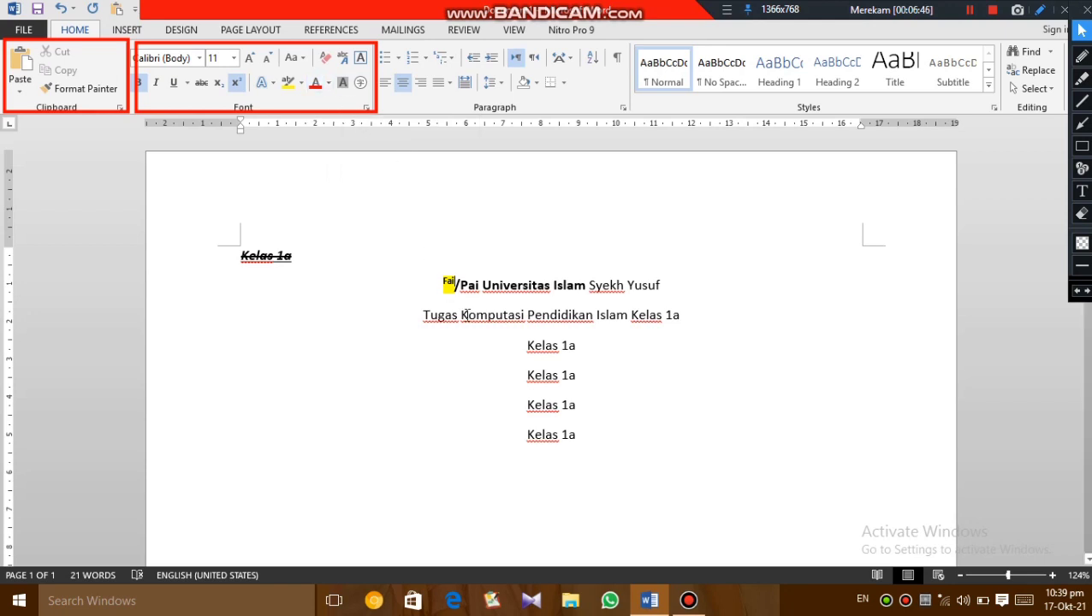
pyautogui.moveTo(461, 289); pyautogui.dragTo(552, 294)
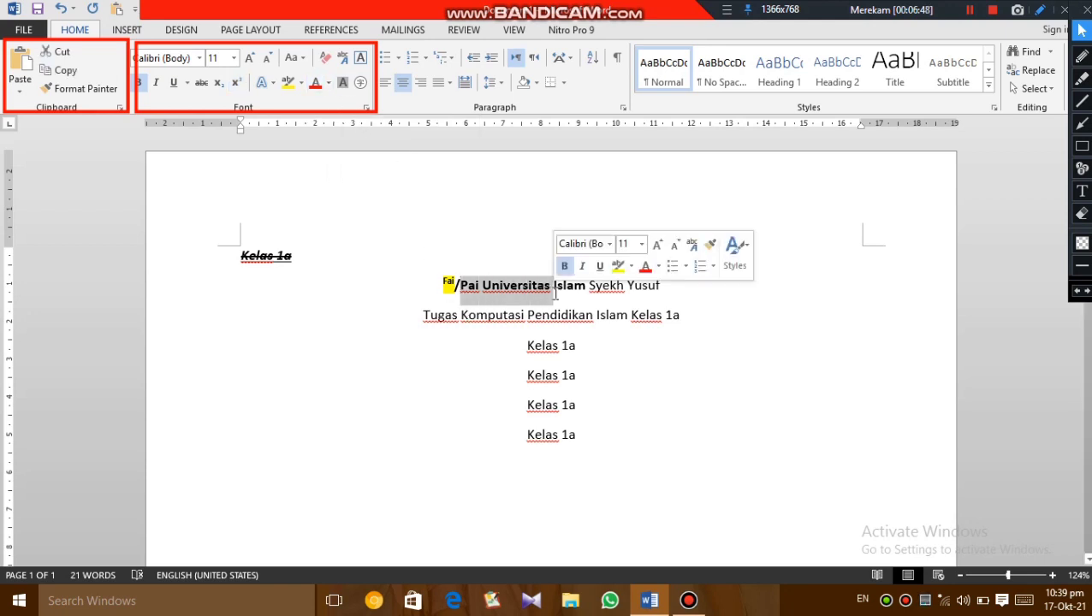
pyautogui.click(652, 270)
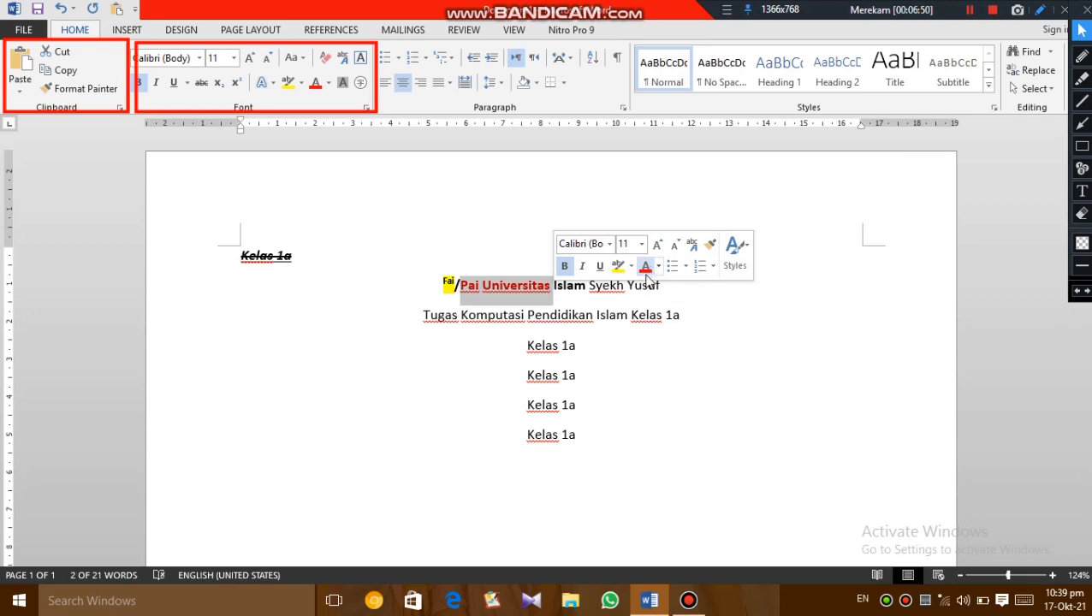
pyautogui.click(606, 315)
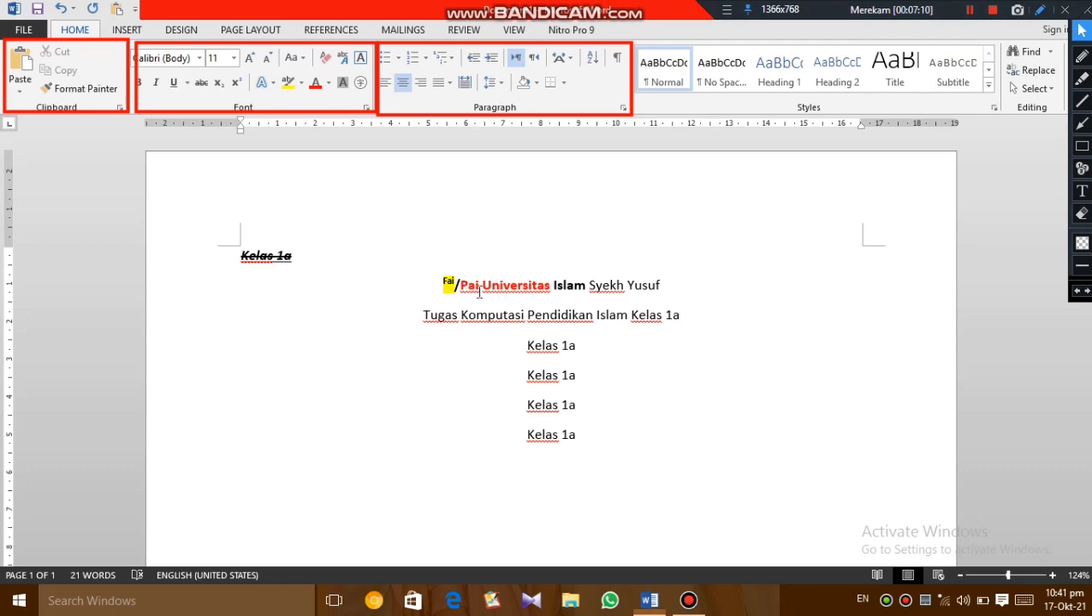
# - Apply solid round bullets to the five lines from "Tugas Komputasi Pendidikan Islam Kelas 1a" through the last "Kelas 1a"
pyautogui.moveTo(424, 314); pyautogui.dragTo(591, 451)
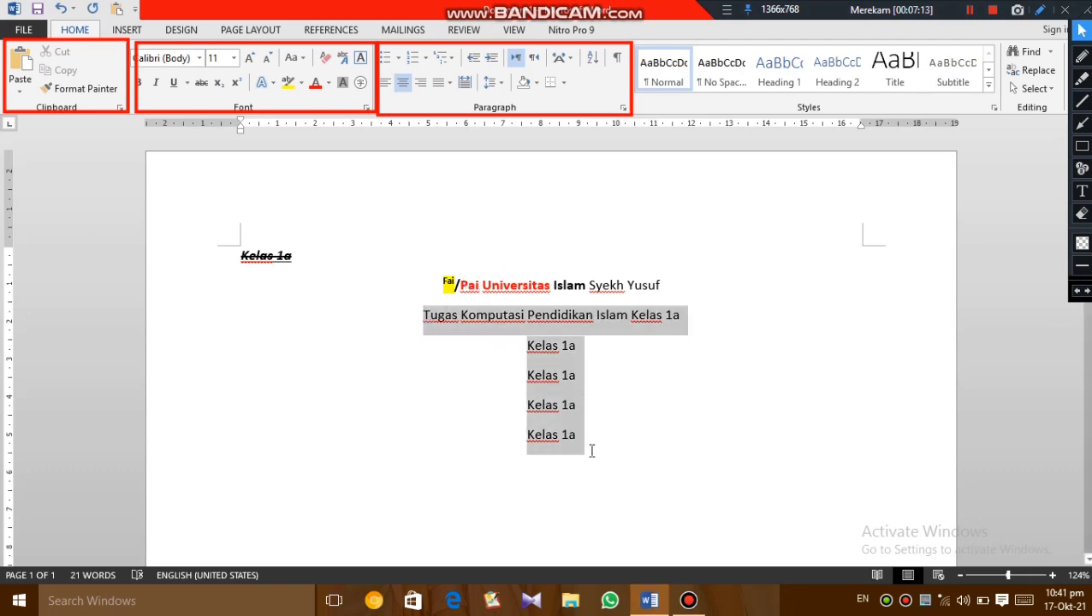
pyautogui.click(397, 59)
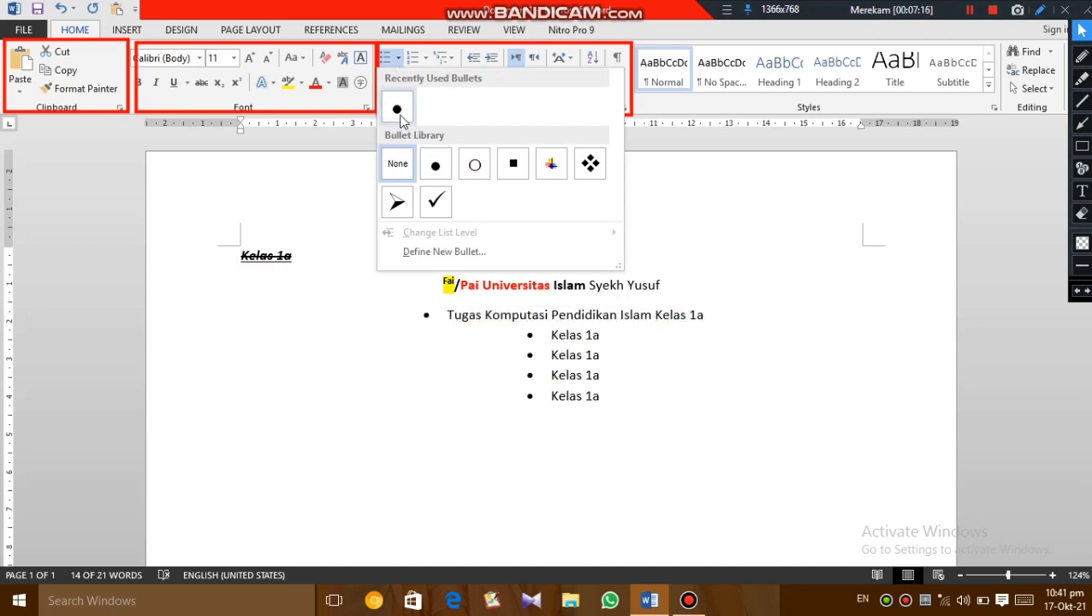
pyautogui.click(399, 111)
# - Change the bulleted lines to a numbered list and apply the 1), a), i) multilevel list format
pyautogui.click(416, 59)
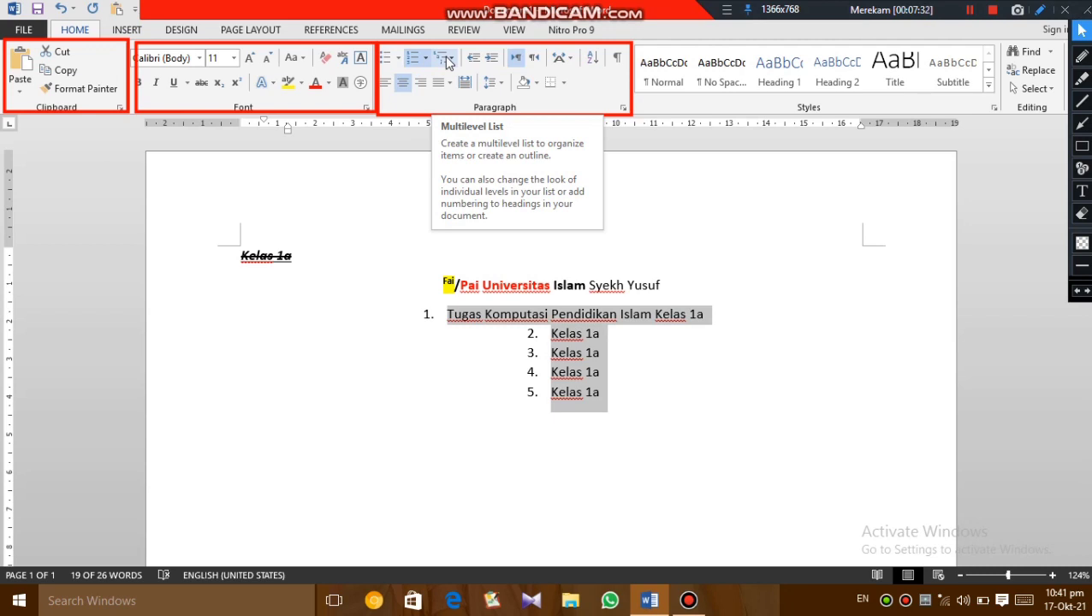
pyautogui.click(447, 62)
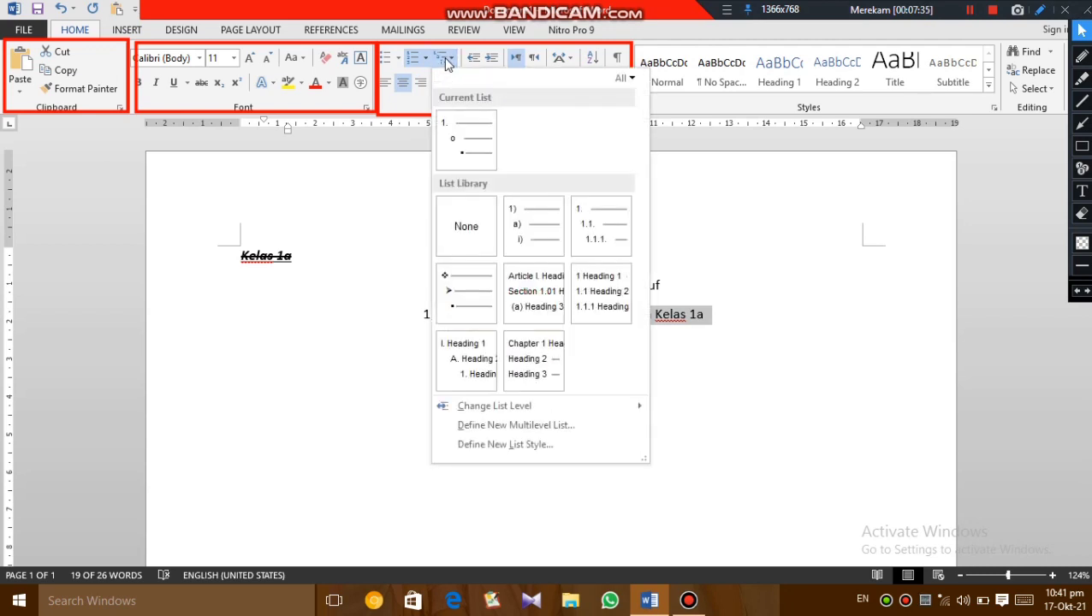
pyautogui.click(539, 227)
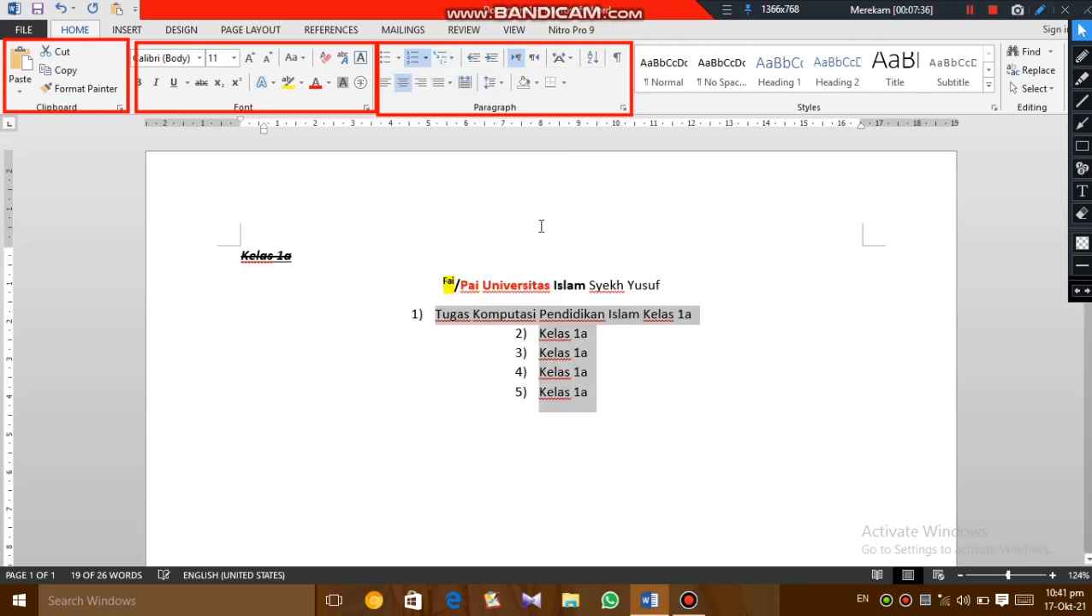